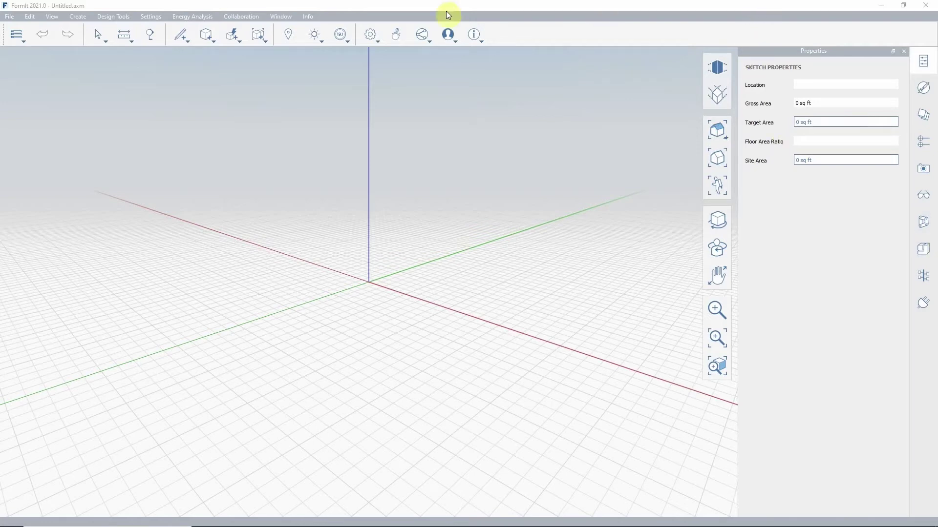
# - Open the project location settings and search the map for Oklahoma City, Oklahoma
pyautogui.click(282, 39)
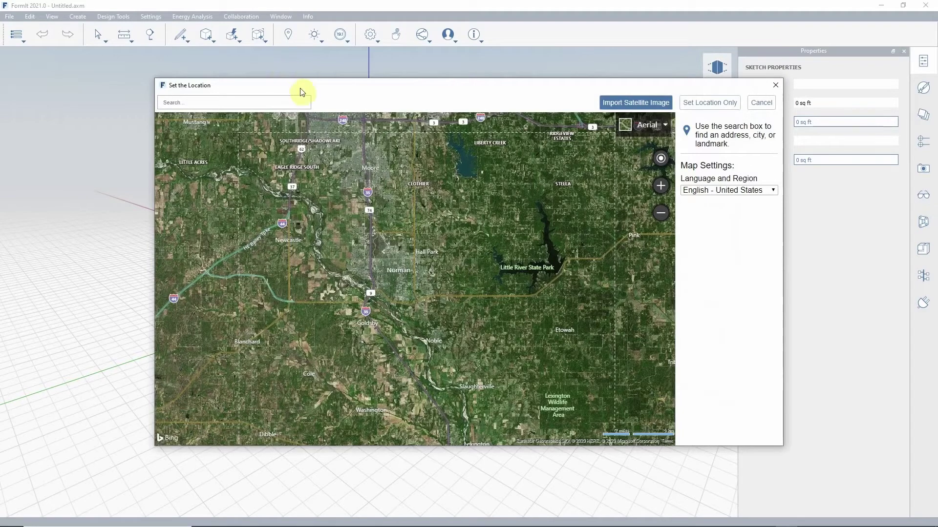
pyautogui.click(295, 101)
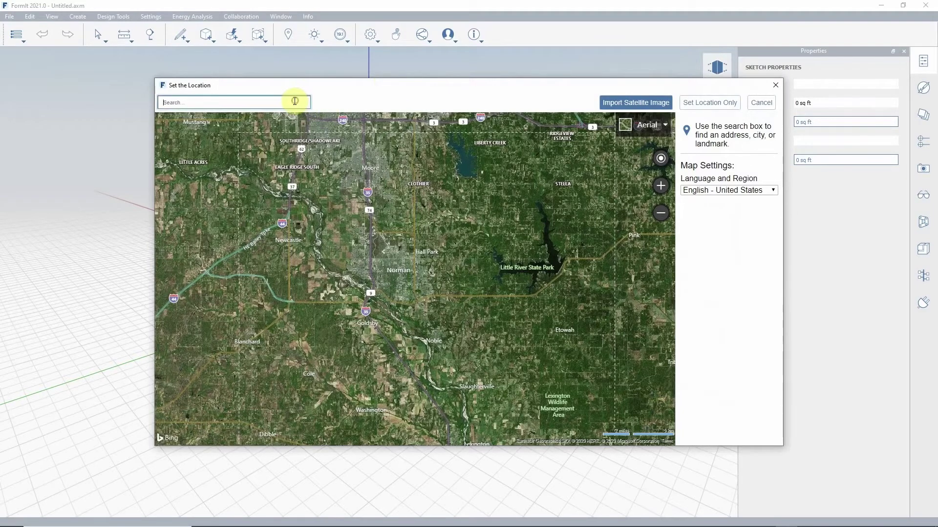
pyautogui.write('oklahom')
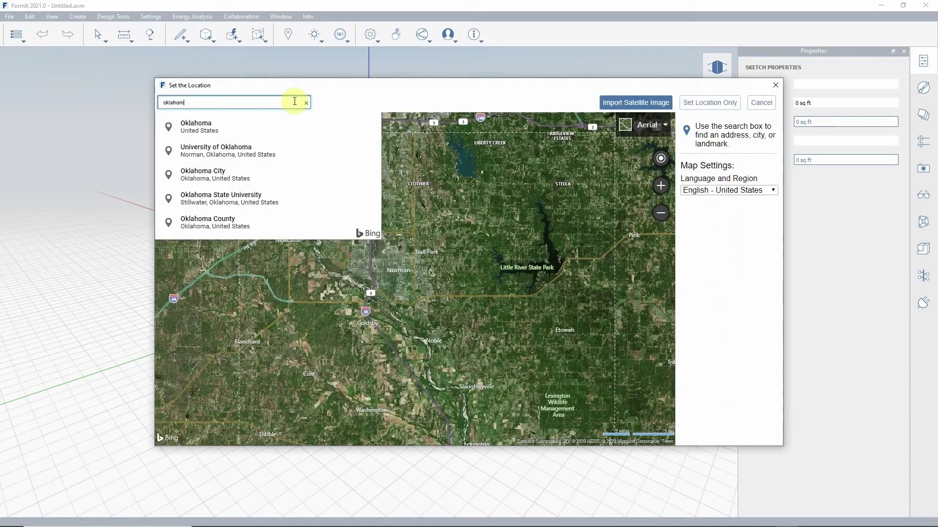
pyautogui.write('a city')
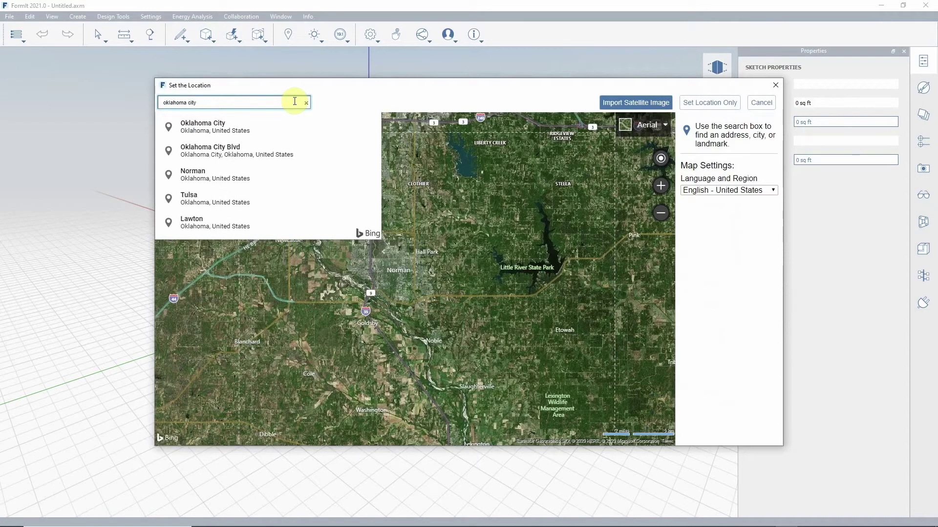
pyautogui.click(230, 126)
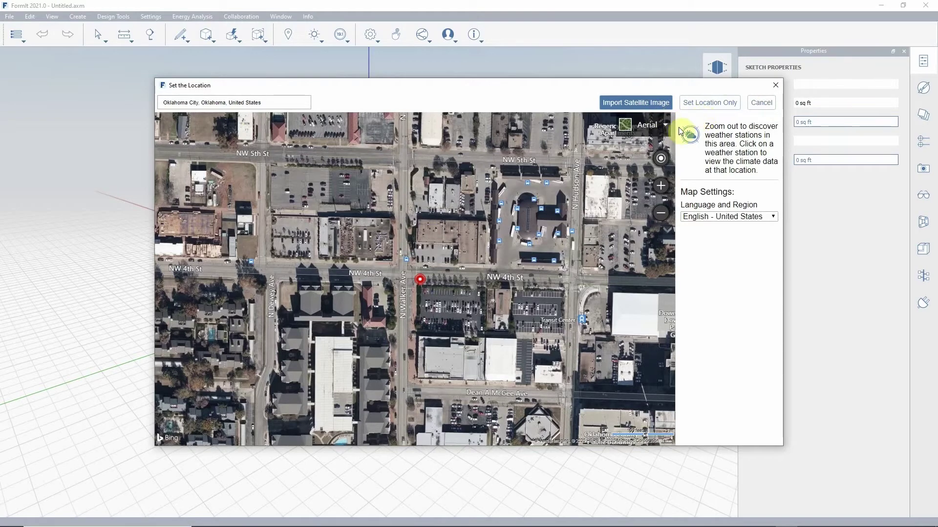
# - Place the location pin on the empty grass lot at NW 4th St and N Shartel Ave
pyautogui.moveTo(386, 279); pyautogui.dragTo(517, 268)
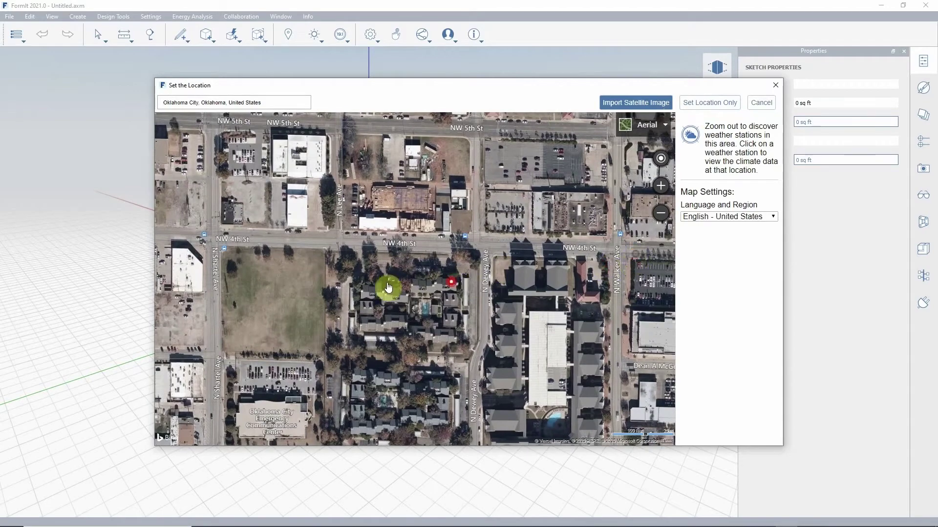
pyautogui.click(275, 302)
pyautogui.scroll(1, 275, 302)
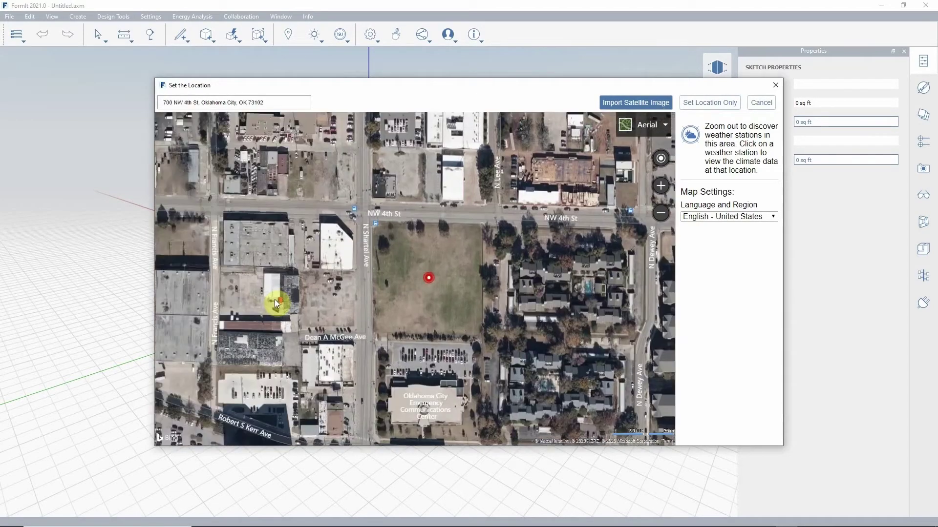
pyautogui.moveTo(440, 281); pyautogui.dragTo(273, 287)
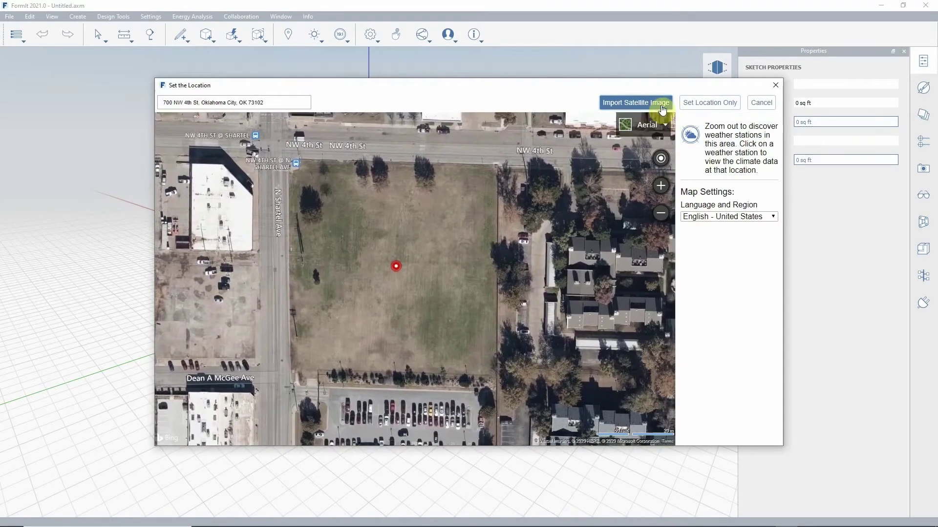
# - Import the satellite image framed on the empty lot and its surrounding streets
pyautogui.click(635, 103)
pyautogui.scroll(-2, 533, 263)
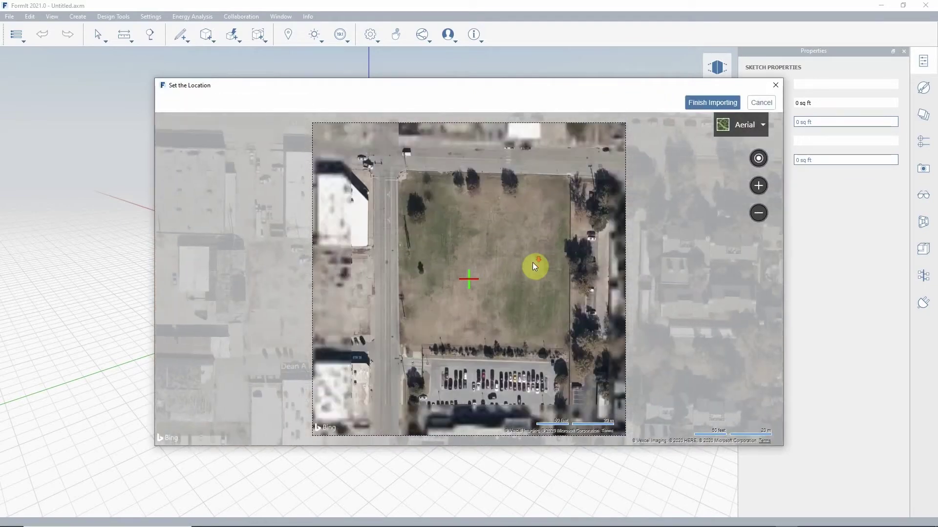
pyautogui.scroll(1, 523, 263)
pyautogui.moveTo(508, 256); pyautogui.dragTo(505, 278)
pyautogui.click(708, 104)
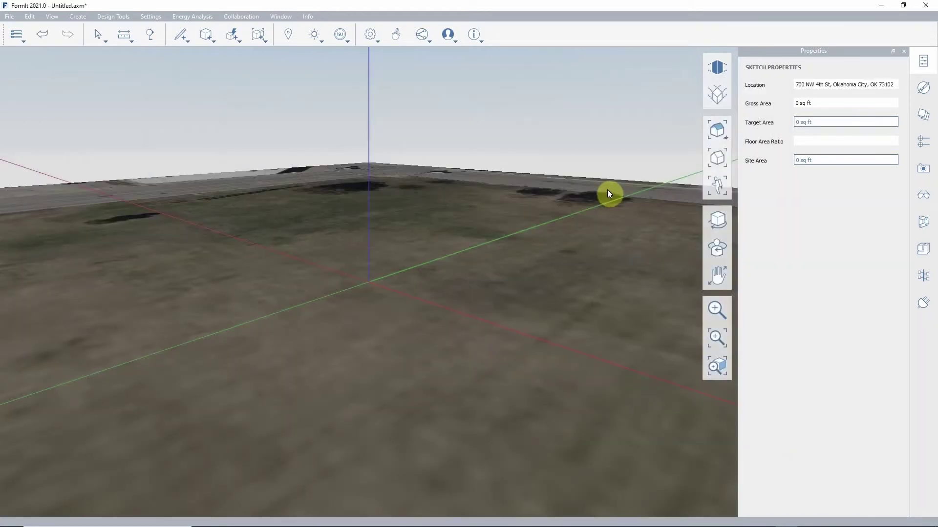
# - In top view, draw a 240' by 60' rectangle along the lot's north edge
pyautogui.moveTo(538, 216); pyautogui.dragTo(466, 224, button='middle')
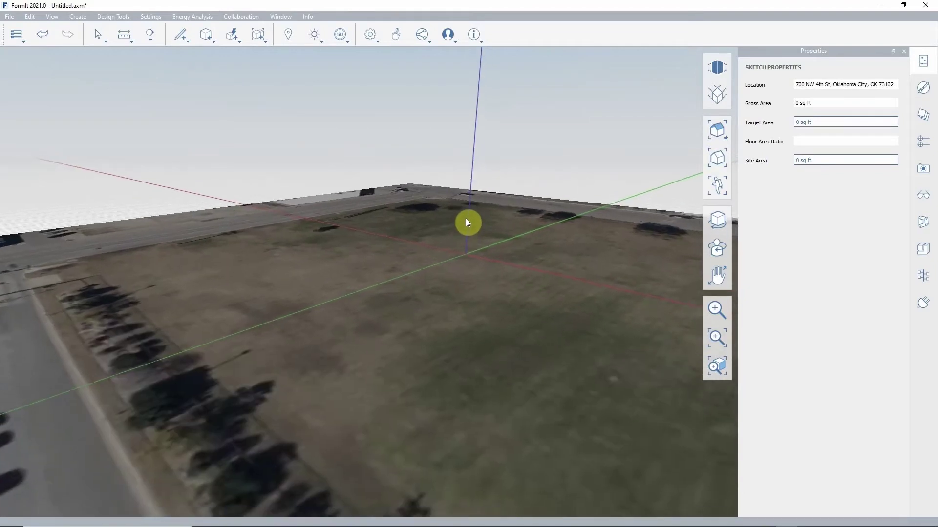
pyautogui.scroll(-5, 470, 208)
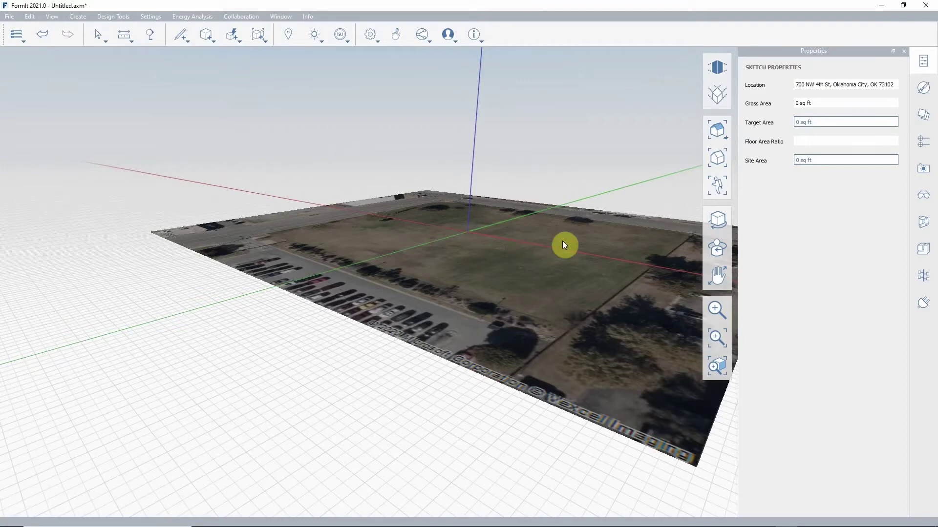
pyautogui.click(717, 138)
pyautogui.click(724, 151)
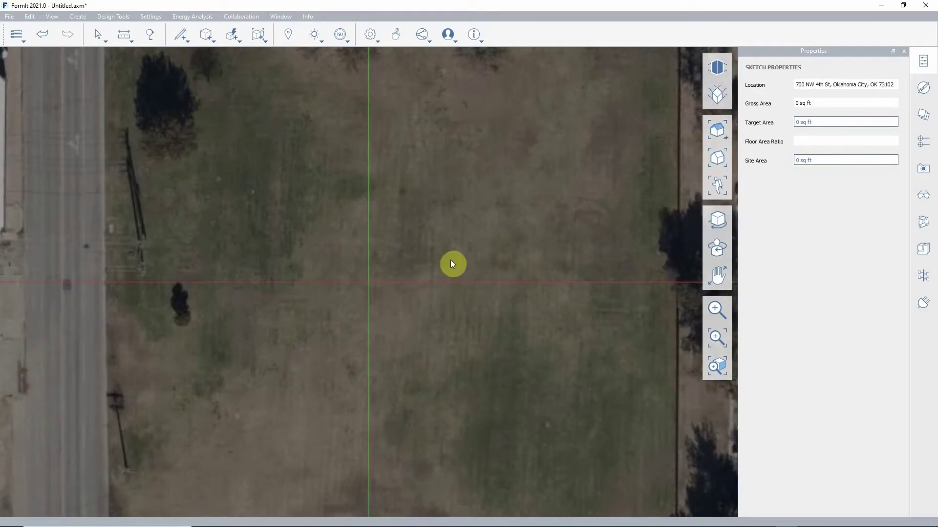
pyautogui.scroll(-3, 438, 263)
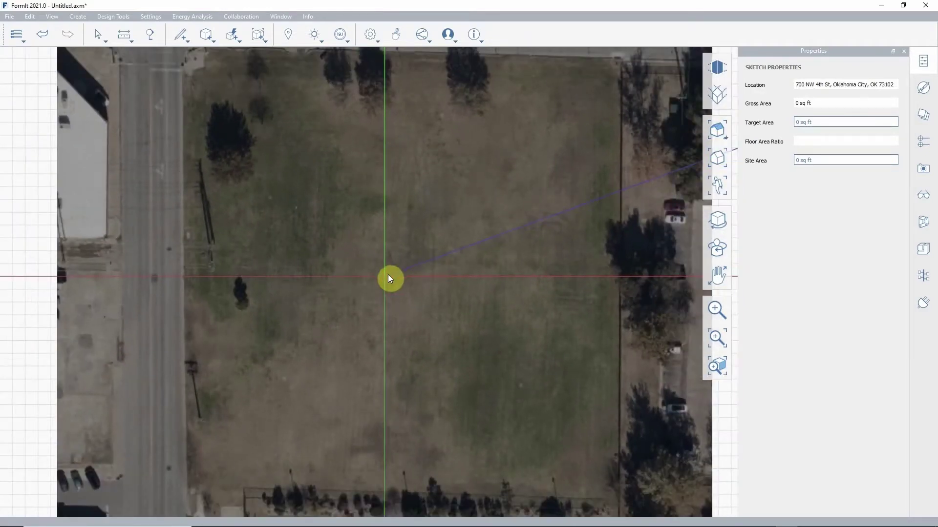
pyautogui.scroll(-1, 394, 279)
pyautogui.scroll(-1, 397, 278)
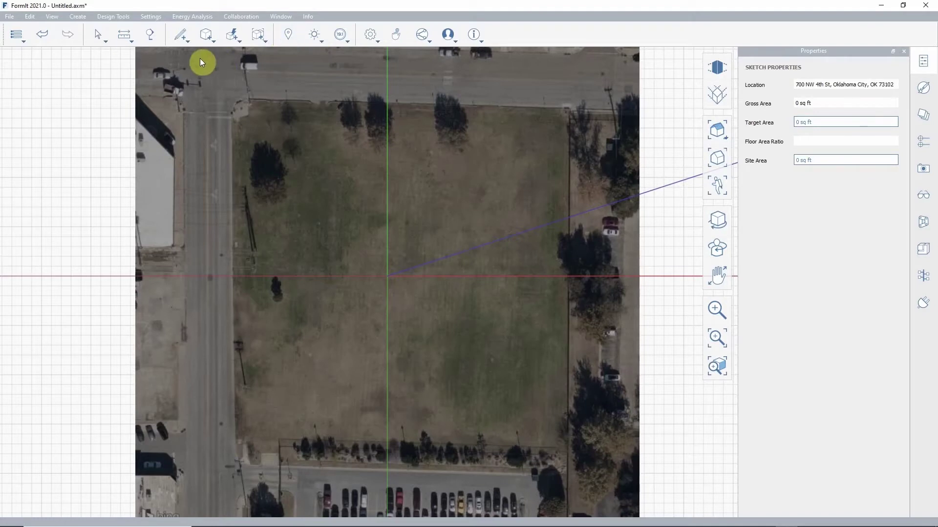
pyautogui.moveTo(185, 43)
pyautogui.click(263, 56)
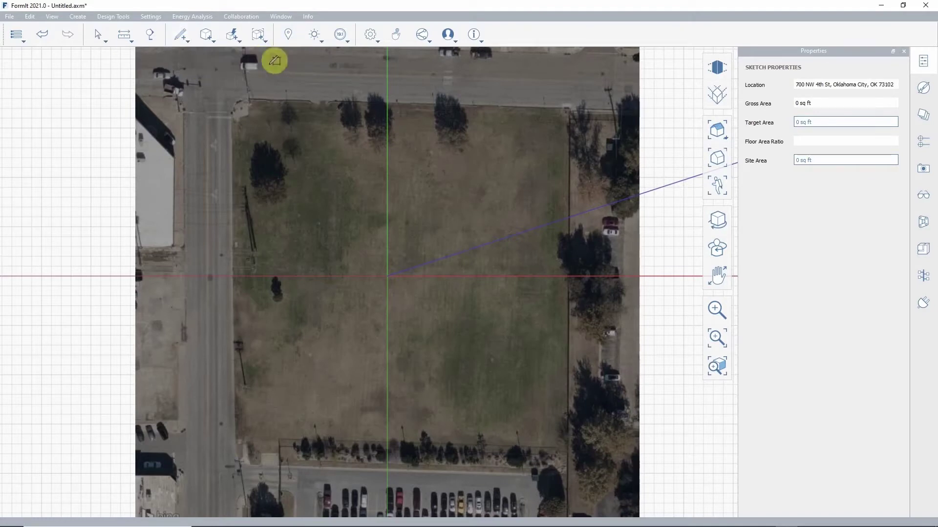
pyautogui.click(288, 146)
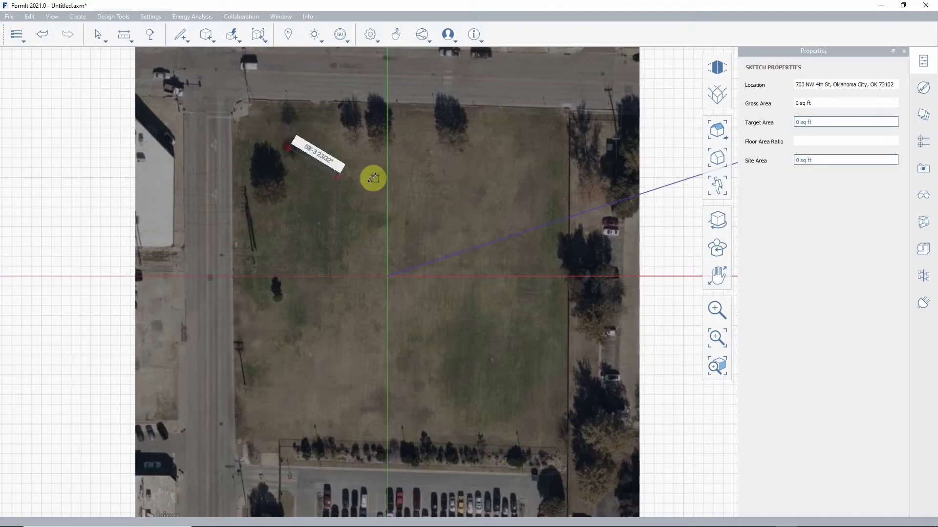
pyautogui.click(526, 146)
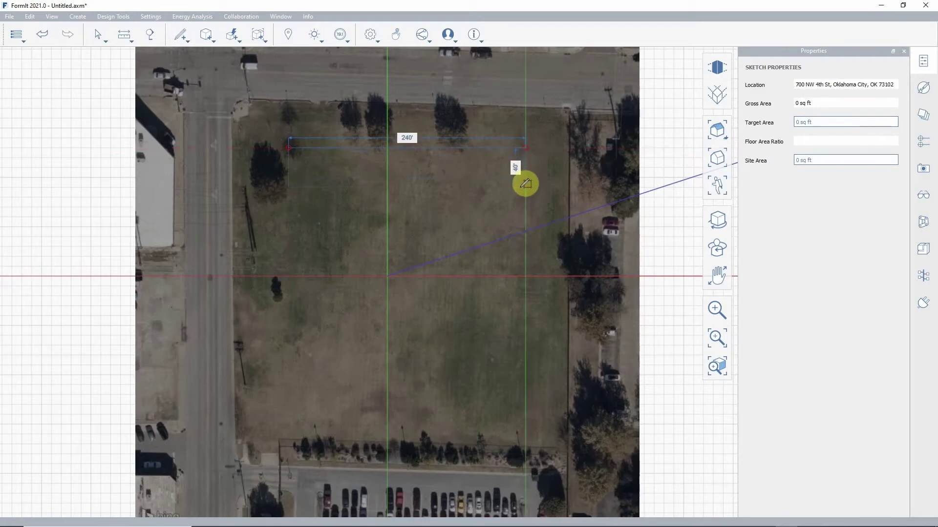
pyautogui.click(524, 206)
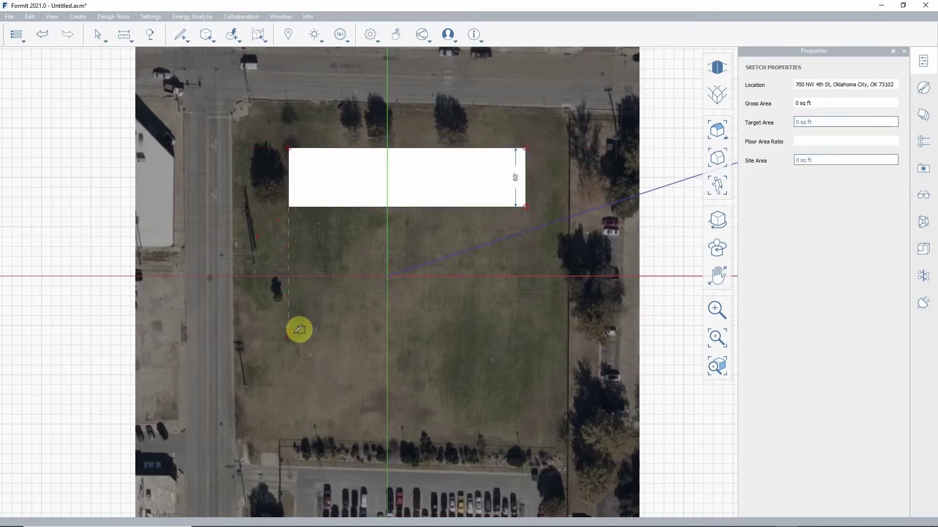
# - Draw a second rectangle extending south from the first one's southwest corner to form an L-shaped footprint
pyautogui.moveTo(194, 48)
pyautogui.click(269, 56)
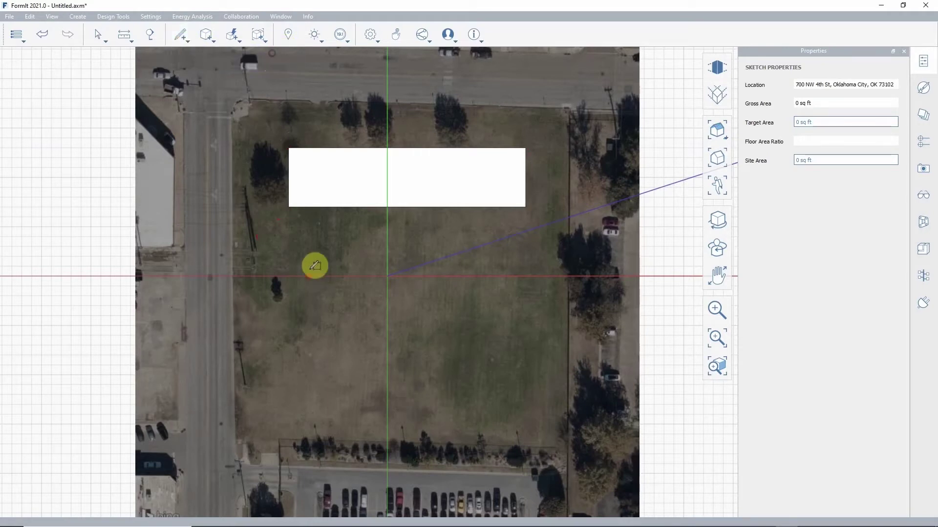
pyautogui.click(311, 203)
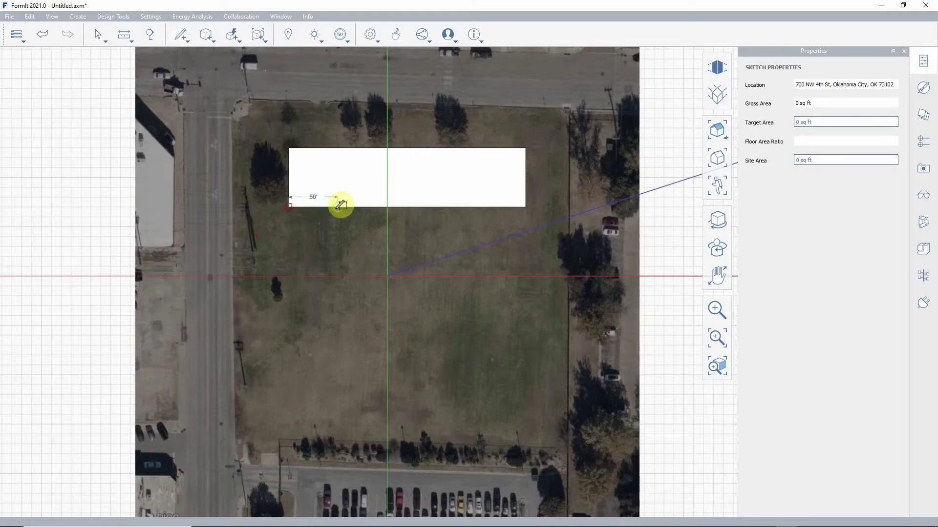
pyautogui.click(348, 345)
# - Delete the shared edge between the two rectangles to merge them into one L-shaped face
pyautogui.moveTo(397, 322)
pyautogui.mouseDown(button='right')
pyautogui.moveTo(384, 298)
pyautogui.moveTo(386, 261)
pyautogui.mouseUp(button='right')
pyautogui.scroll(-4, 422, 231)
pyautogui.moveTo(422, 230)
pyautogui.mouseDown(button='right')
pyautogui.moveTo(441, 278)
pyautogui.moveTo(565, 164)
pyautogui.moveTo(615, 237)
pyautogui.mouseUp(button='right')
pyautogui.scroll(4, 572, 275)
pyautogui.scroll(1, 572, 275)
pyautogui.press('Escape')
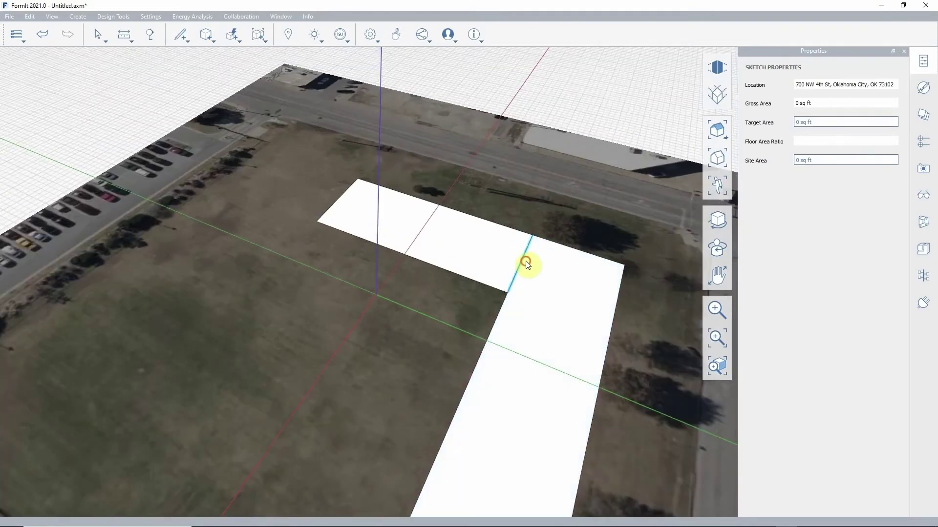
pyautogui.click(526, 261)
pyautogui.scroll(-2, 519, 234)
pyautogui.press('Delete')
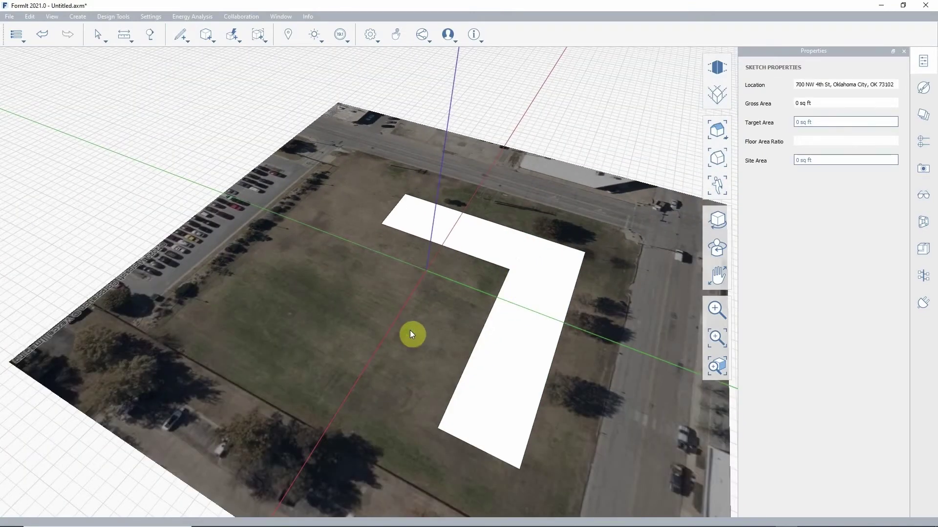
# - Extrude the L-shaped footprint upward to a height of 75'
pyautogui.moveTo(409, 330); pyautogui.dragTo(442, 333, button='right')
pyautogui.scroll(-2, 441, 310)
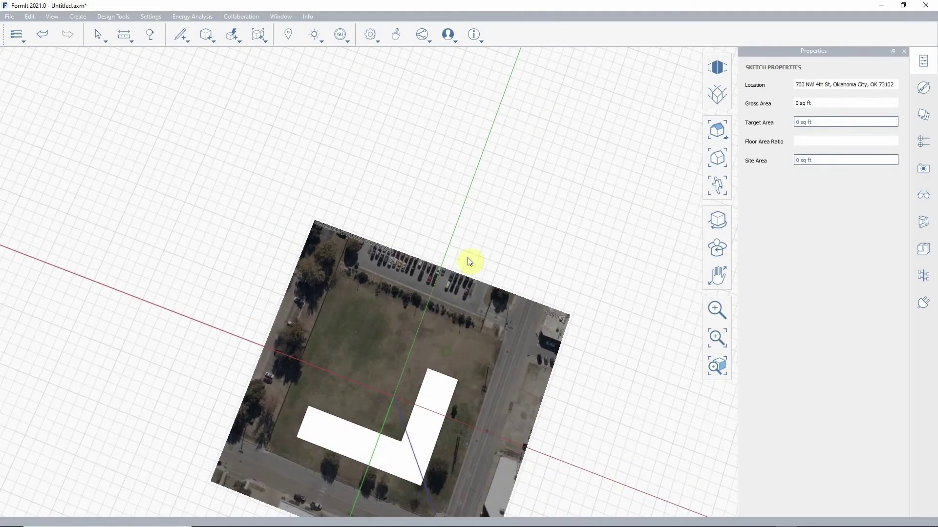
pyautogui.moveTo(454, 392); pyautogui.dragTo(465, 234, button='middle')
pyautogui.scroll(1, 465, 234)
pyautogui.click(729, 131)
pyautogui.click(761, 150)
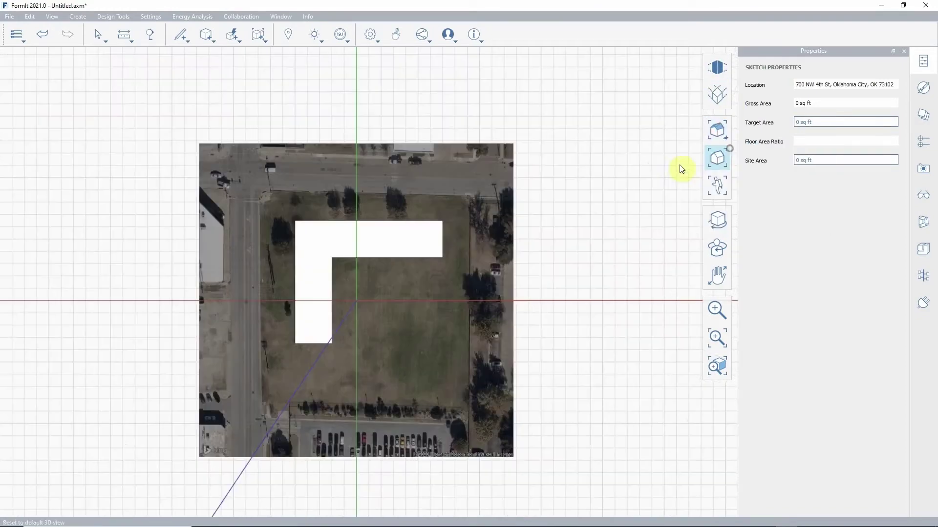
pyautogui.moveTo(408, 304); pyautogui.dragTo(408, 275, button='right')
pyautogui.click(404, 272)
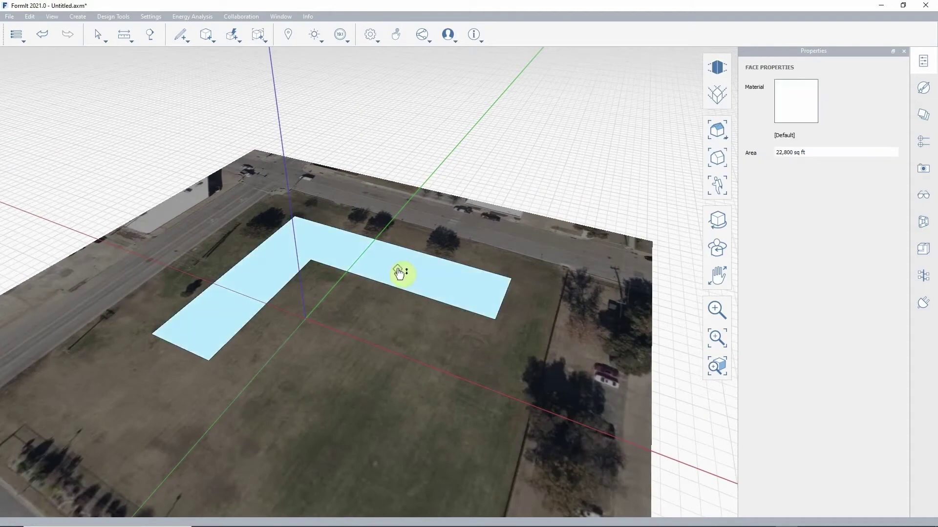
pyautogui.moveTo(401, 268); pyautogui.dragTo(398, 214)
pyautogui.write('75')
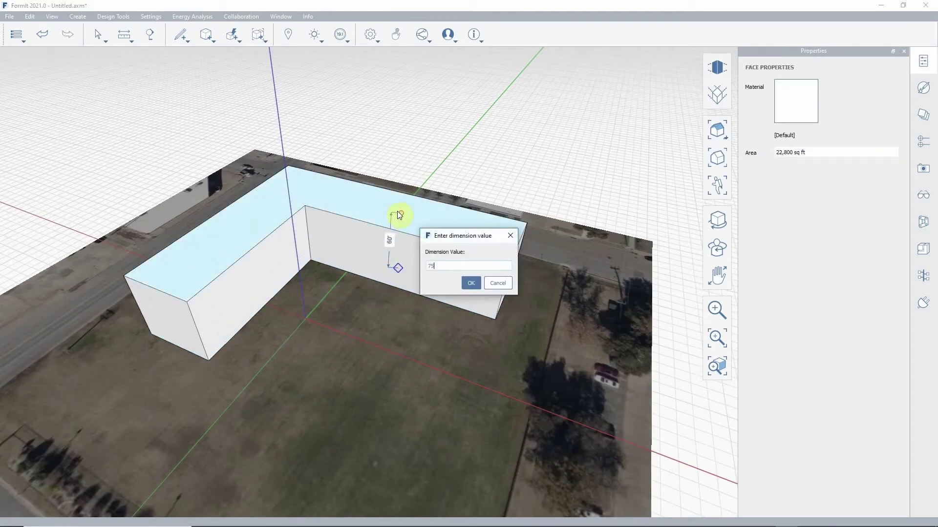
pyautogui.press('Return')
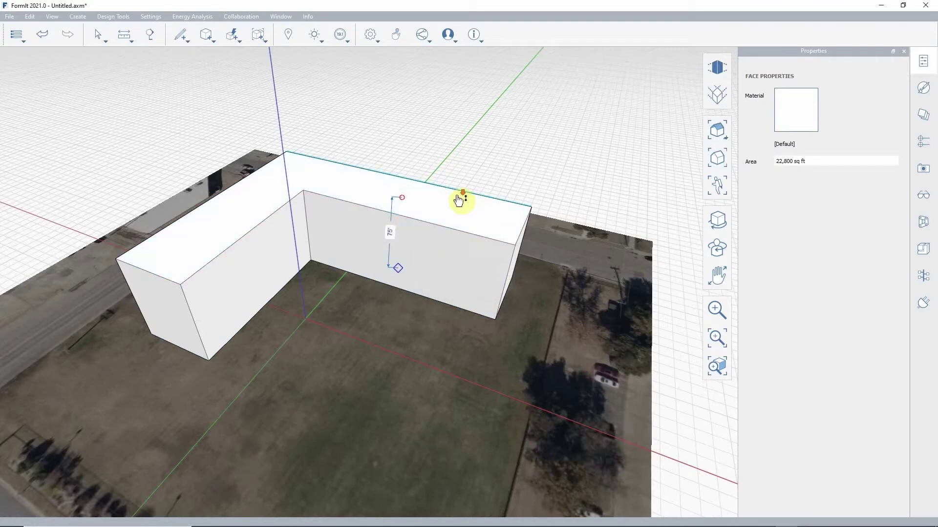
# - Add two building levels at elevations 0' and 15'
pyautogui.moveTo(456, 199); pyautogui.dragTo(443, 326, button='middle')
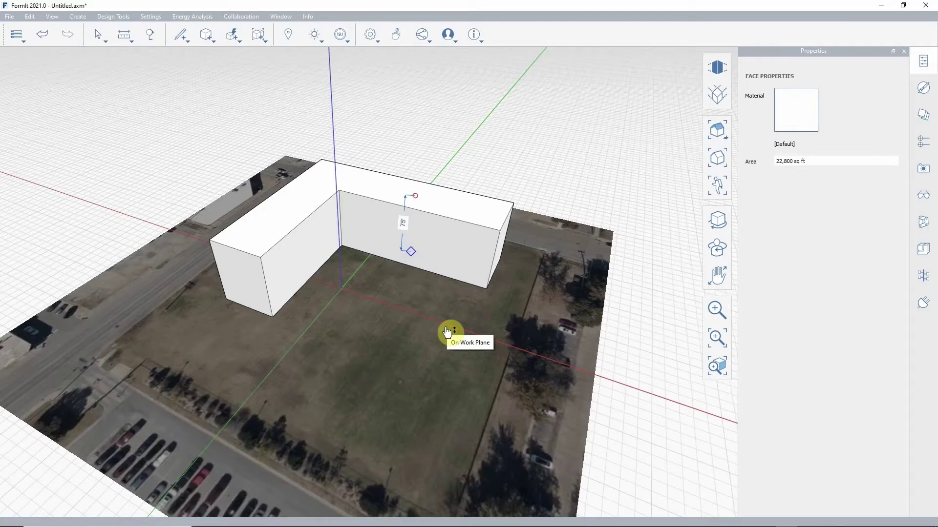
pyautogui.click(923, 145)
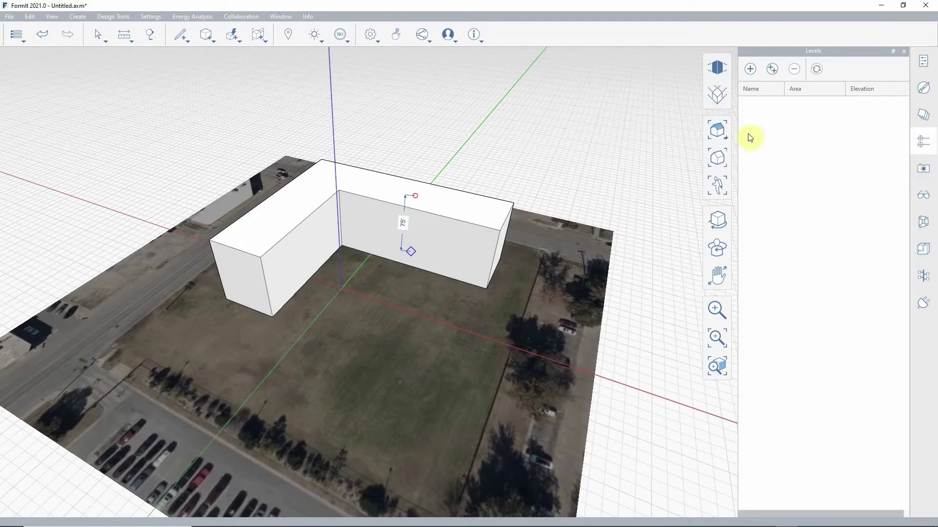
pyautogui.click(750, 71)
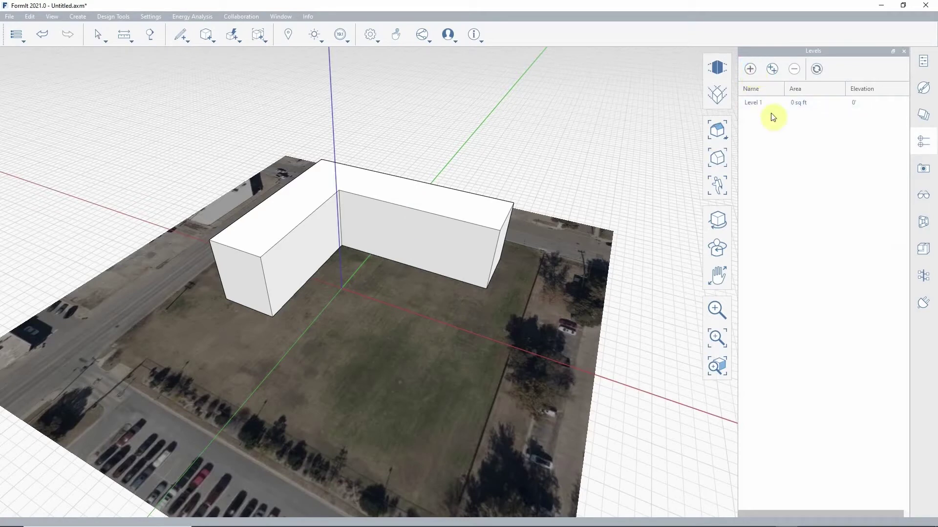
pyautogui.click(857, 102)
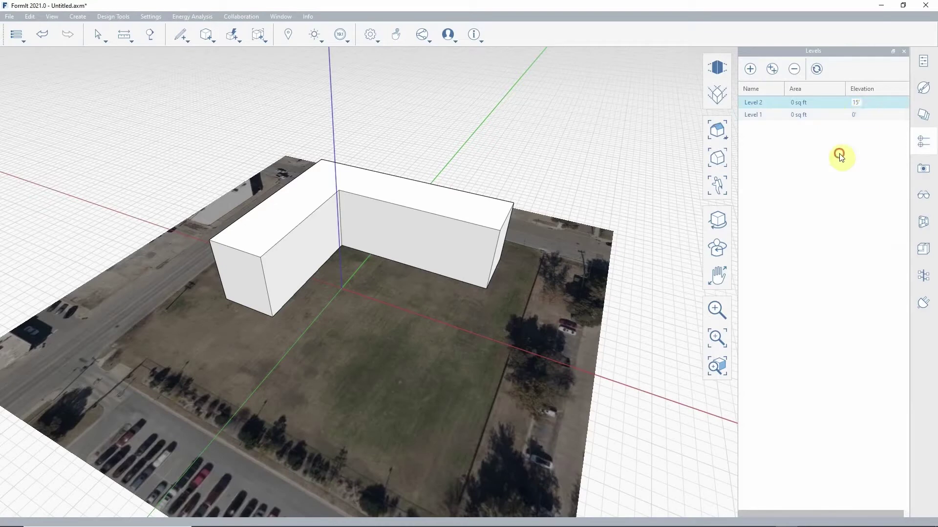
pyautogui.click(839, 154)
# - Add a third level and set its elevation to 30'
pyautogui.click(750, 69)
pyautogui.doubleClick(857, 104)
pyautogui.write('30')
pyautogui.press('Return')
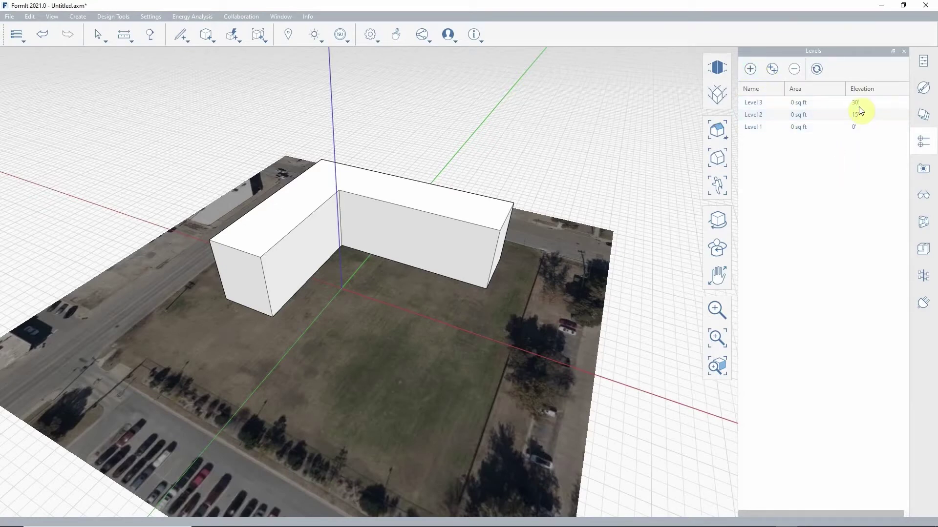
# - Add four more levels at elevations 42', 54', 66' and 78'
pyautogui.click(749, 69)
pyautogui.click(749, 70)
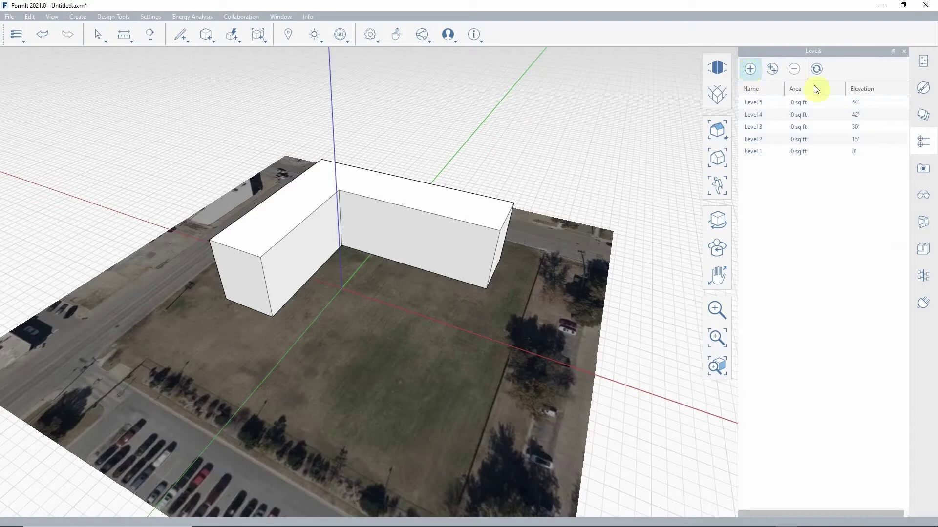
pyautogui.click(751, 70)
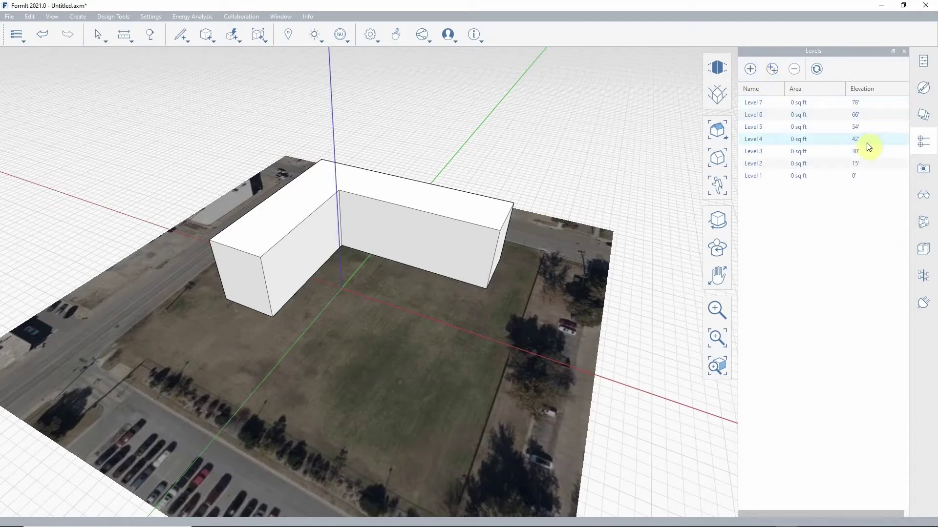
# - Set the elevations of Level 4, Level 5 and Level 6 to 45', 60' and 75'
pyautogui.doubleClick(855, 139)
pyautogui.write('45')
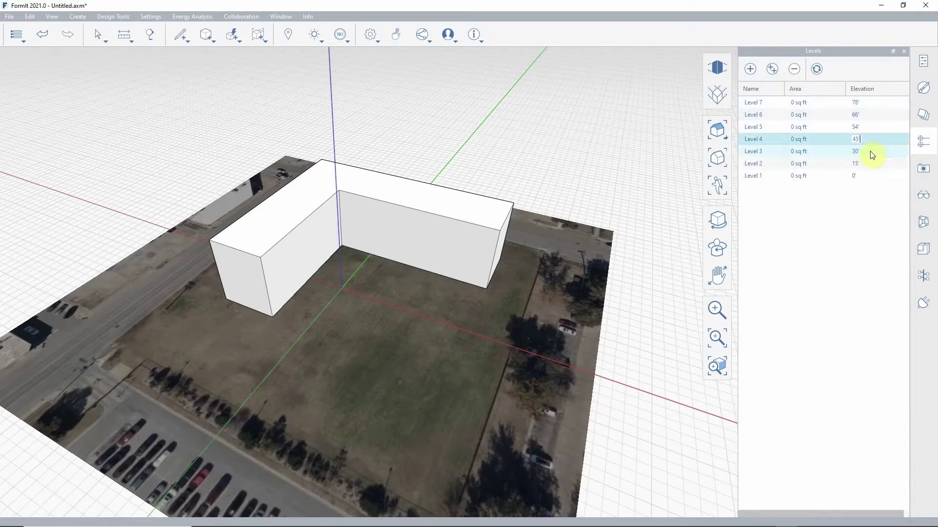
pyautogui.press('Return')
pyautogui.click(857, 127)
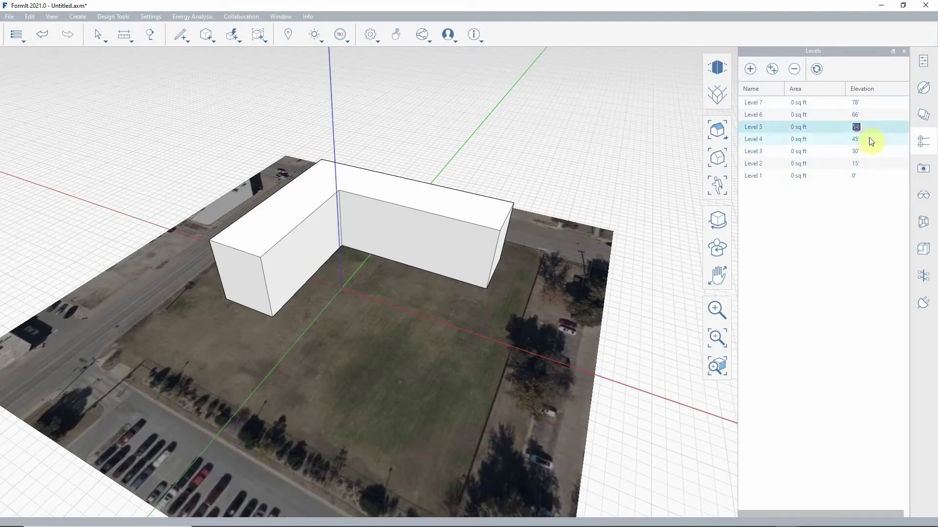
pyautogui.write('60')
pyautogui.press('Return')
pyautogui.doubleClick(856, 115)
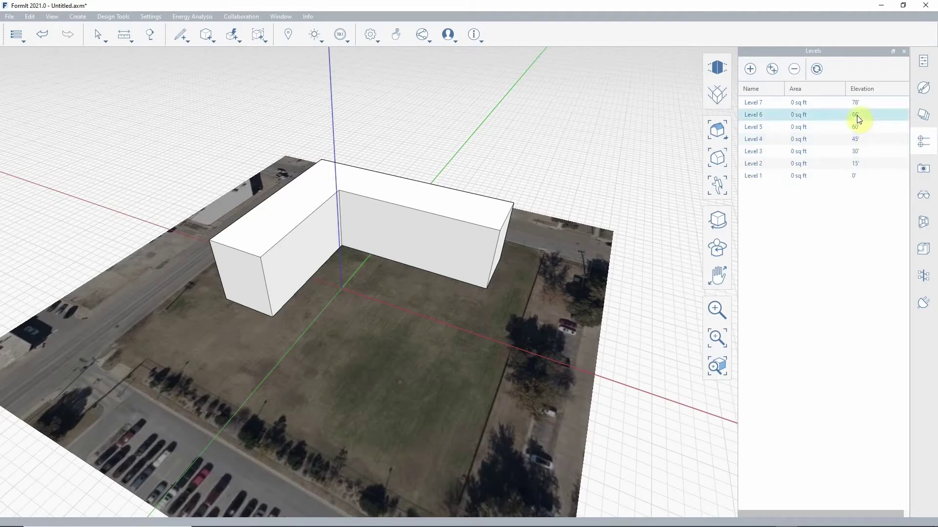
pyautogui.write('75')
pyautogui.press('Return')
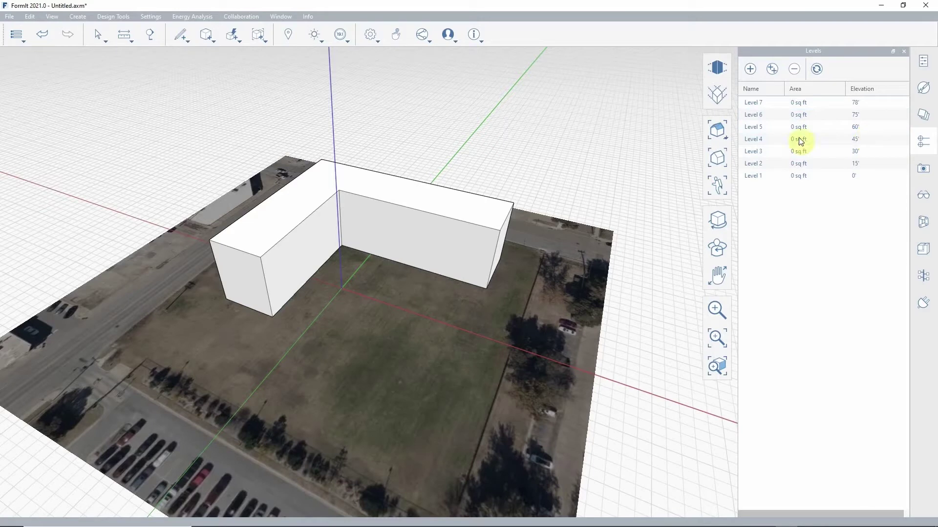
# - Delete Level 7 and rename the 75' level as Roof
pyautogui.click(780, 104)
pyautogui.click(794, 69)
pyautogui.click(773, 103)
pyautogui.write('R')
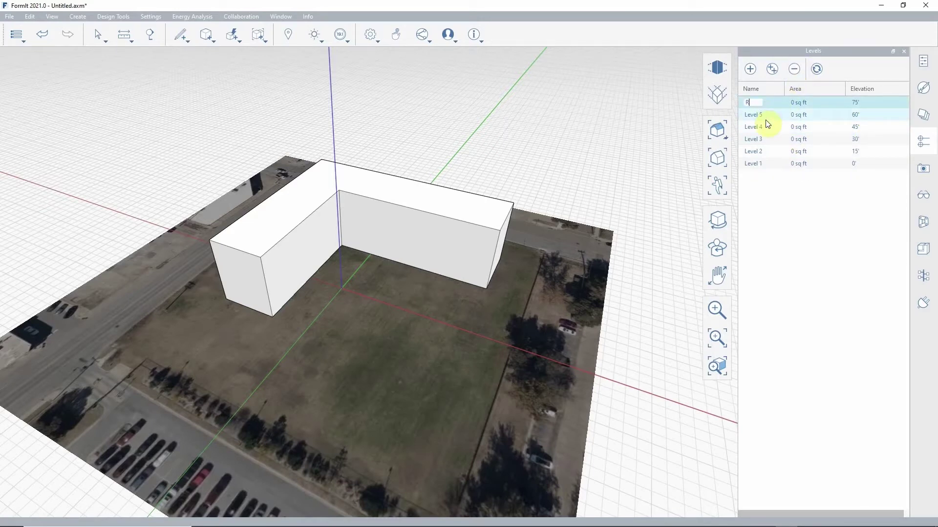
pyautogui.write('oof')
pyautogui.click(838, 237)
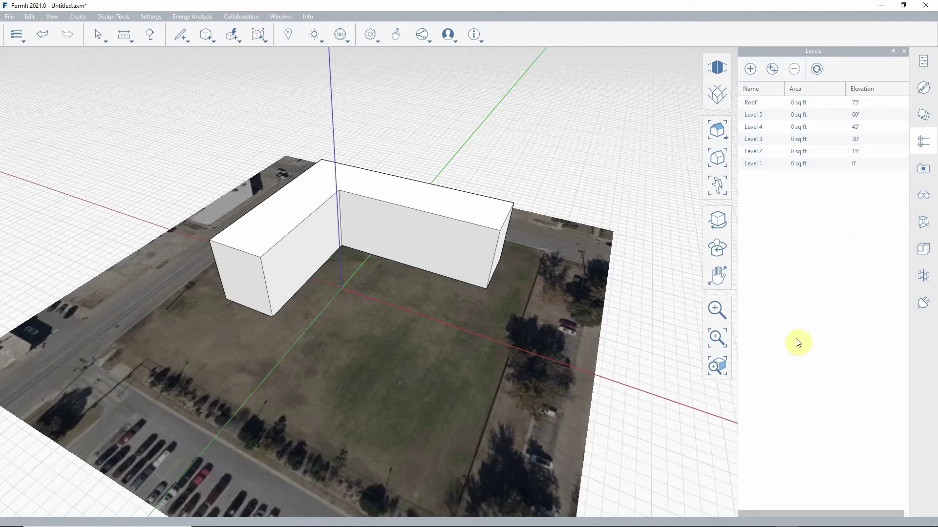
# - Apply levels to the whole L-shaped building mass, including the Roof level
pyautogui.moveTo(164, 95); pyautogui.dragTo(580, 356)
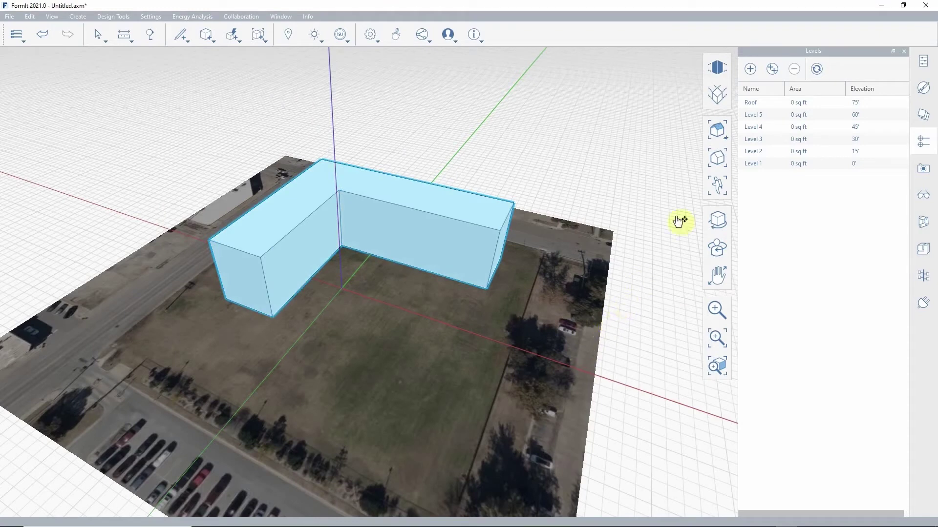
pyautogui.click(922, 62)
pyautogui.click(748, 161)
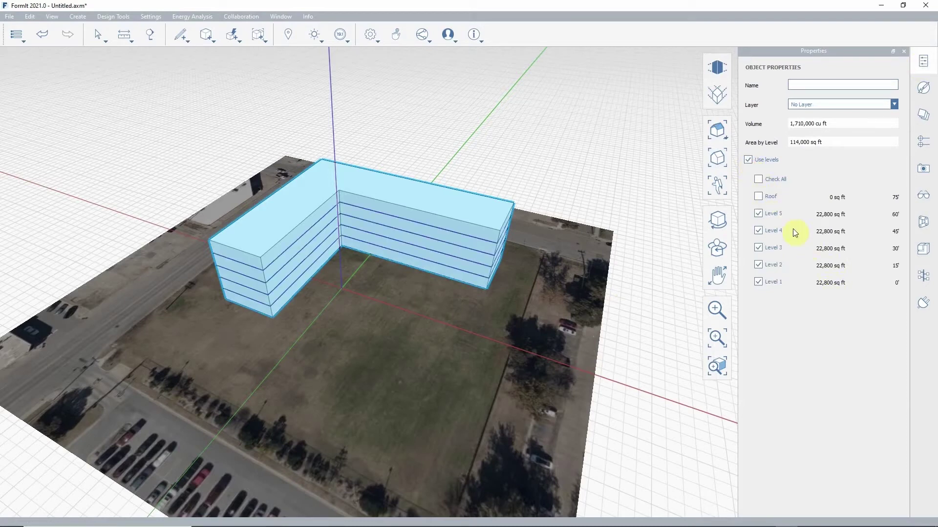
pyautogui.click(760, 199)
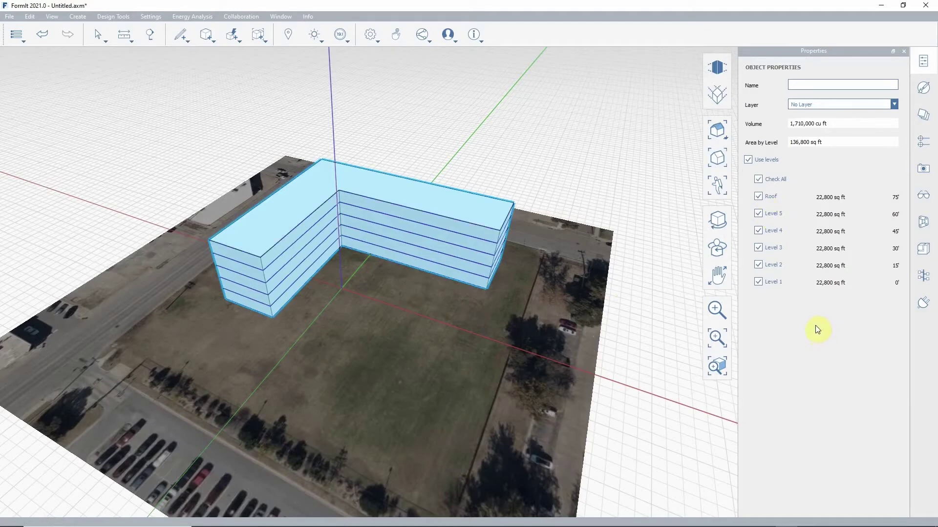
# - Generate an Insight energy analysis of the building mass
pyautogui.moveTo(413, 354); pyautogui.dragTo(416, 350, button='middle')
pyautogui.moveTo(433, 334); pyautogui.dragTo(441, 299, button='right')
pyautogui.scroll(3, 316, 312)
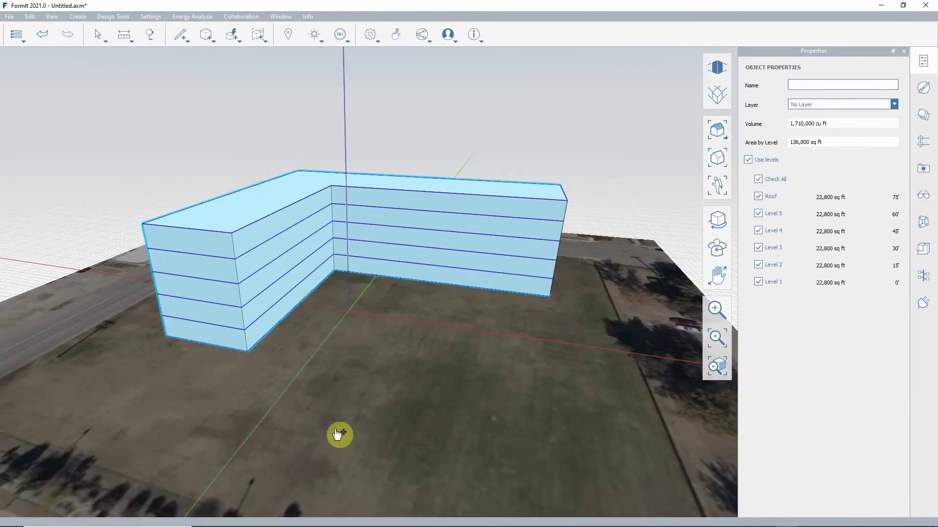
pyautogui.scroll(-3, 341, 413)
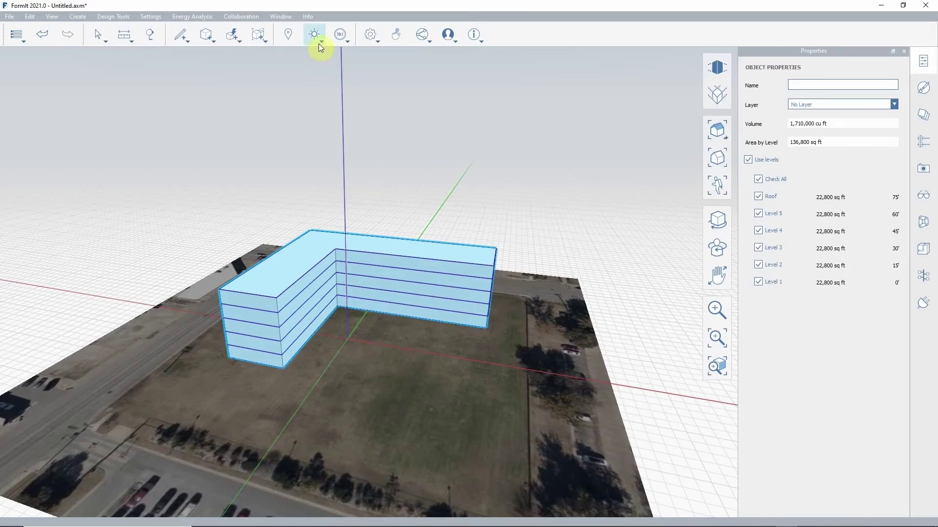
pyautogui.click(344, 45)
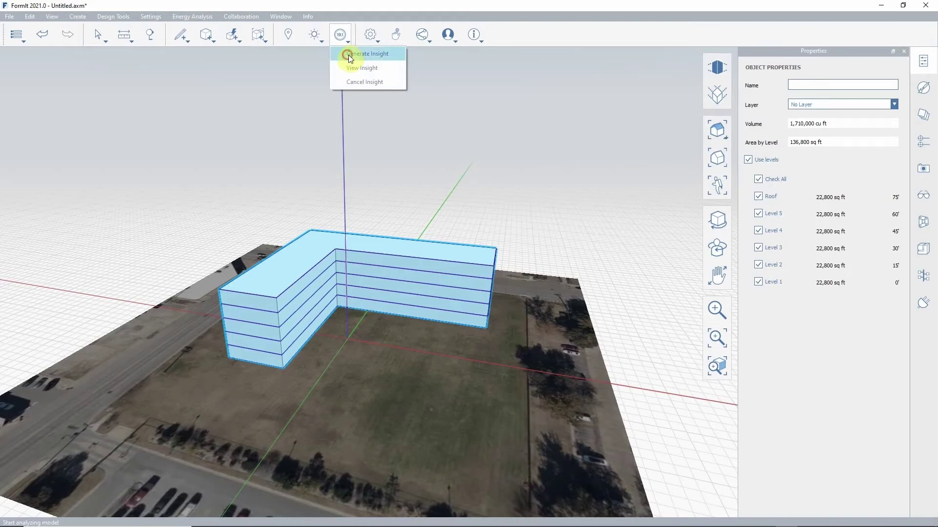
pyautogui.click(349, 56)
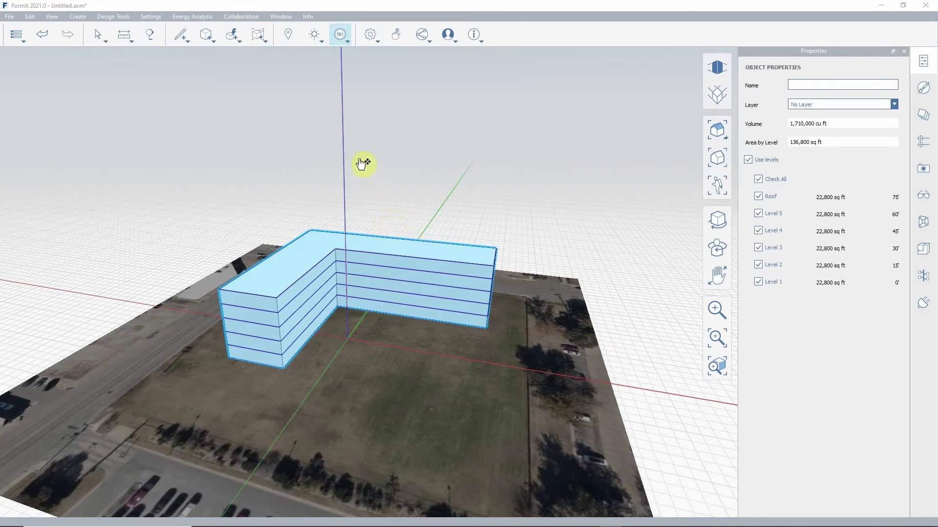
# - Open the generated Insight results in the web browser and bring that window into view
pyautogui.click(344, 43)
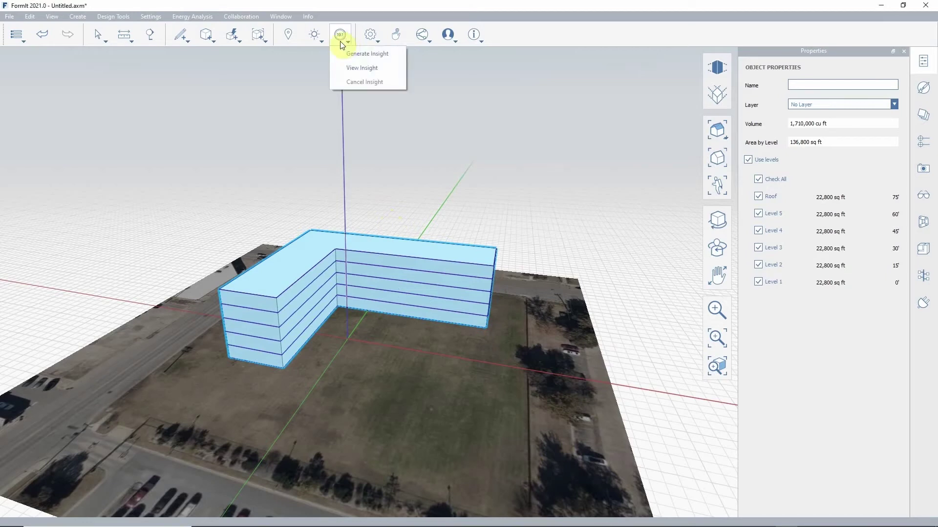
pyautogui.click(351, 69)
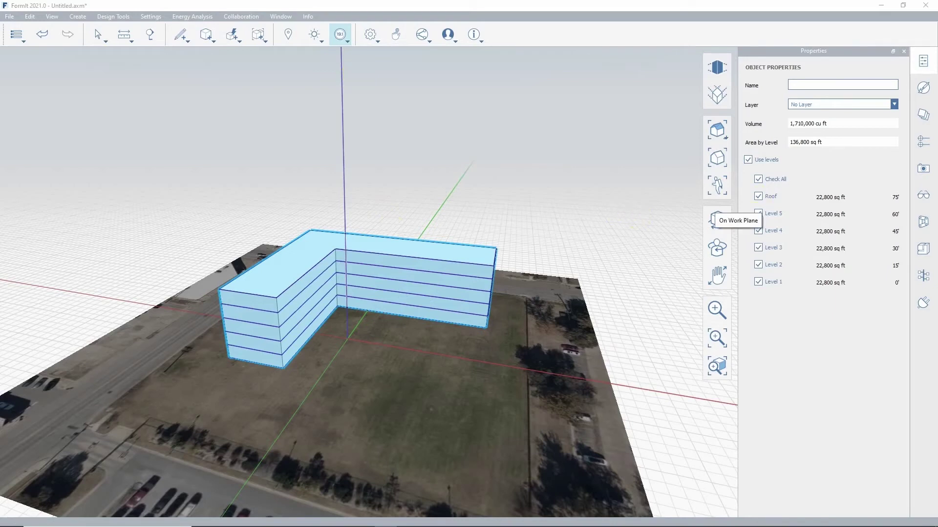
pyautogui.moveTo(937, 146); pyautogui.dragTo(354, 126)
pyautogui.click(630, 126)
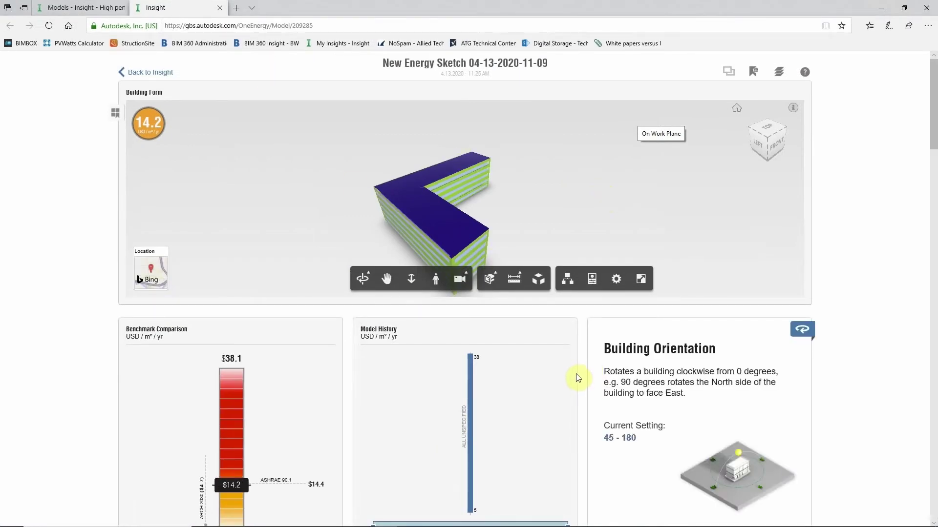
# - Examine the model's Benchmark Comparison and Model History, and look over the window and wall factor tiles beneath them
pyautogui.moveTo(567, 368)
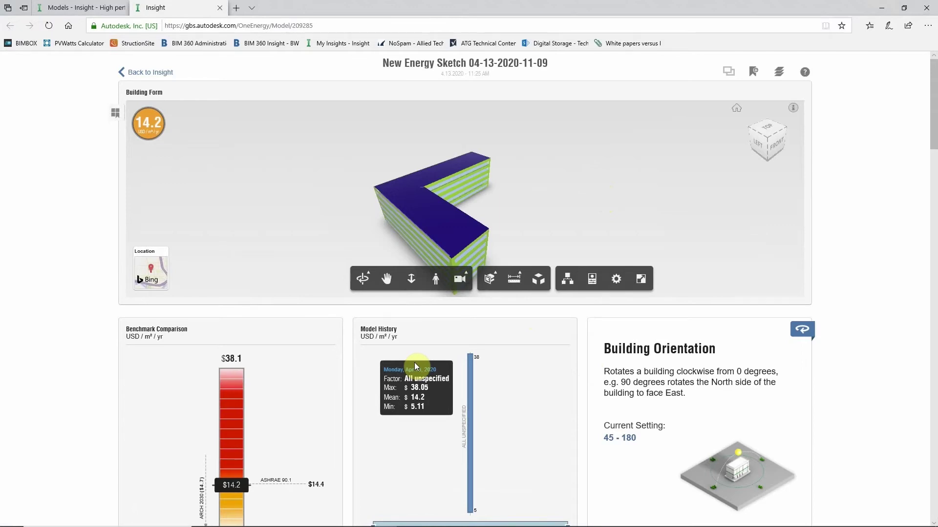
pyautogui.scroll(-2, 366, 381)
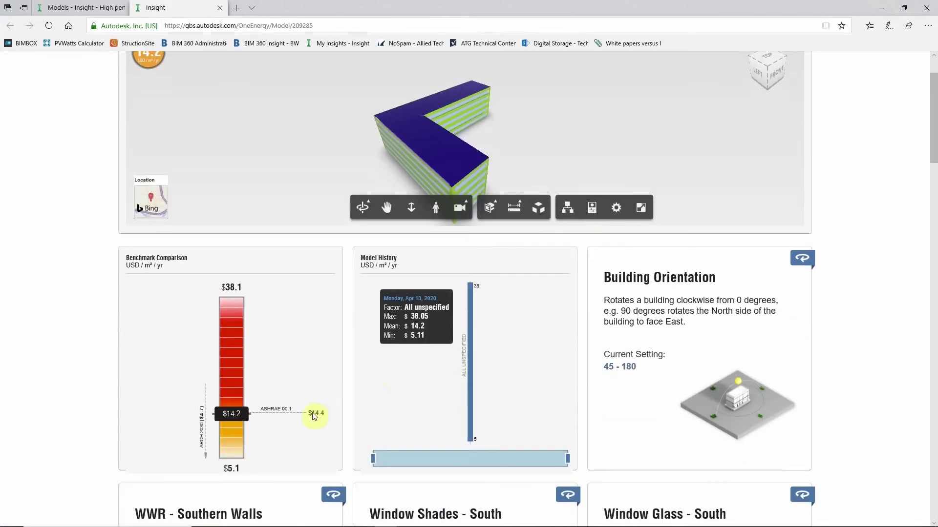
pyautogui.scroll(-2, 303, 424)
pyautogui.scroll(-2, 298, 430)
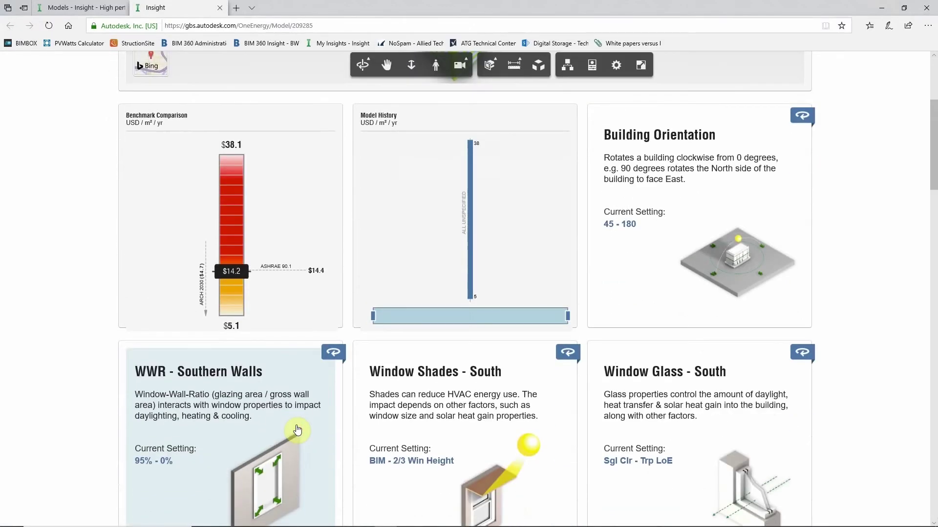
pyautogui.scroll(-2, 298, 430)
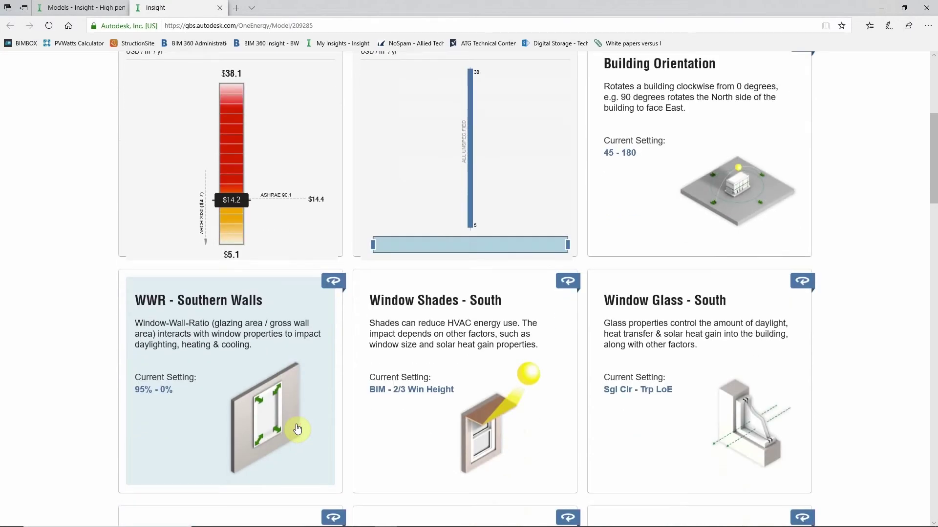
pyautogui.scroll(-2, 297, 430)
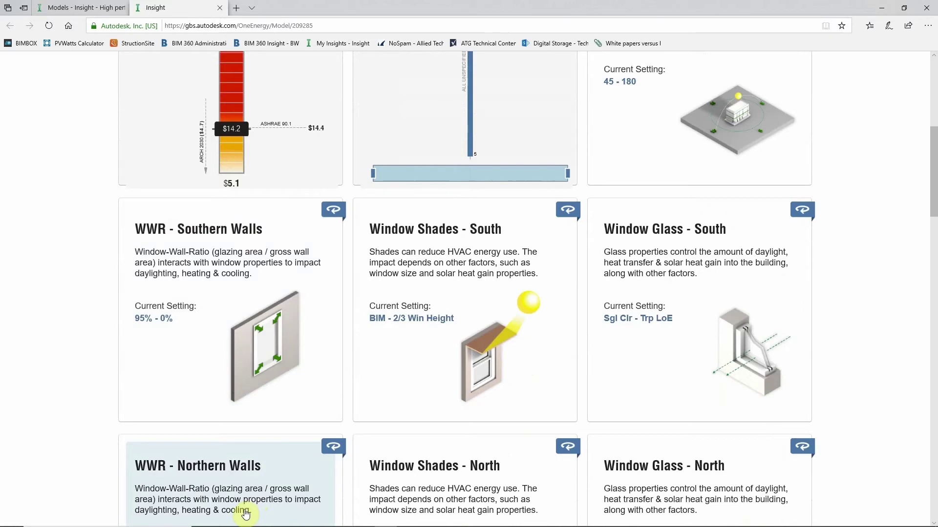
pyautogui.scroll(4, 246, 514)
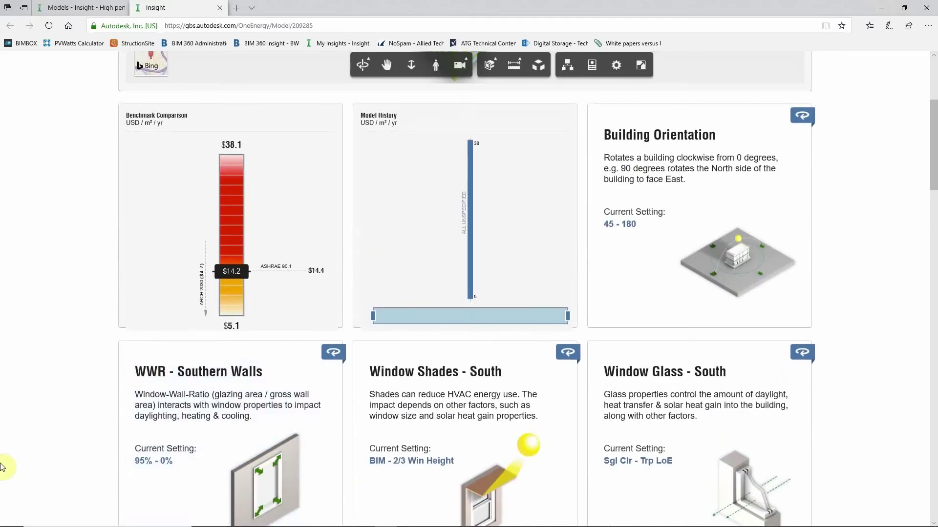
pyautogui.scroll(-4, 229, 372)
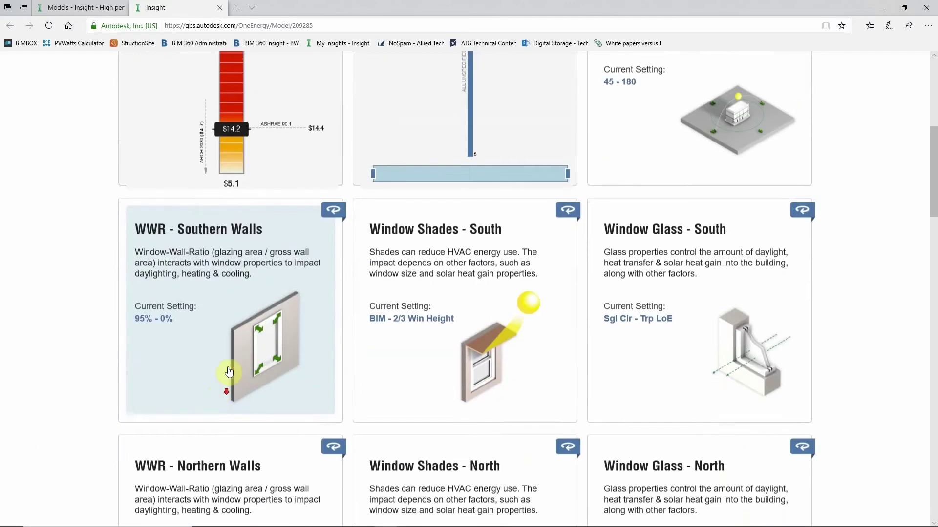
# - Compare the cost of the WWR - Southern Walls options and narrow that factor's range to 30% - 0%
pyautogui.click(332, 211)
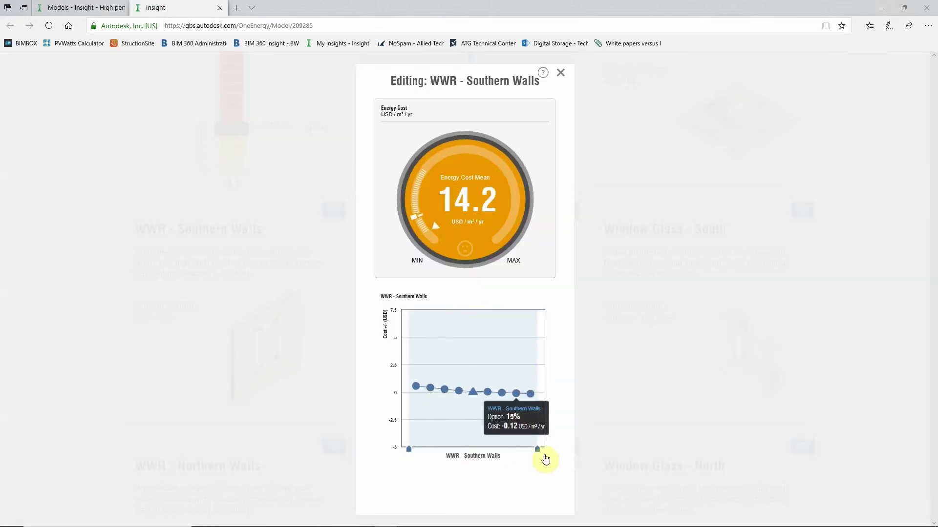
pyautogui.moveTo(531, 399)
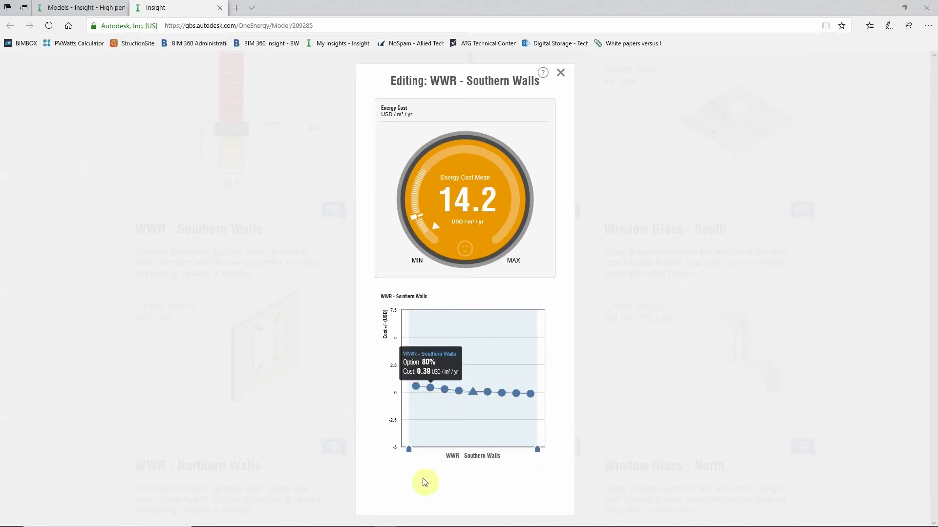
pyautogui.moveTo(418, 387)
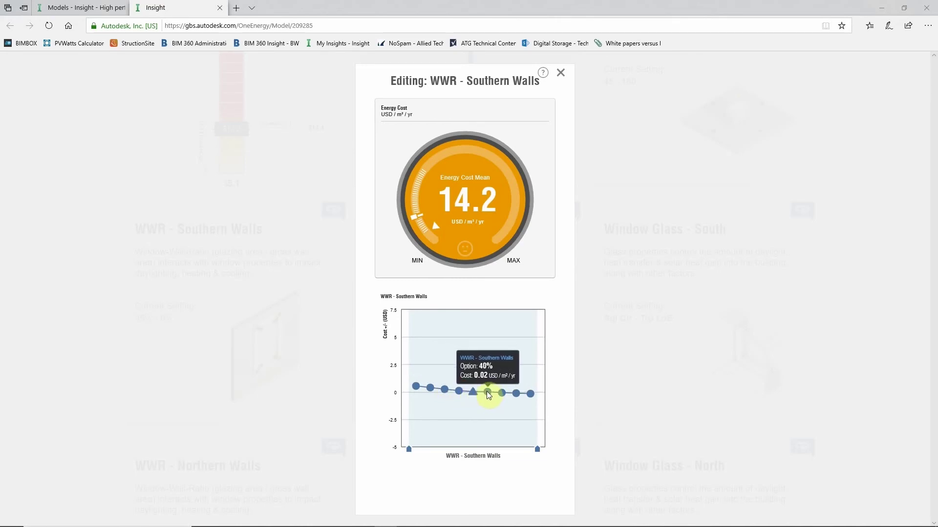
pyautogui.moveTo(409, 450)
pyautogui.mouseDown()
pyautogui.moveTo(517, 457)
pyautogui.moveTo(495, 455)
pyautogui.mouseUp()
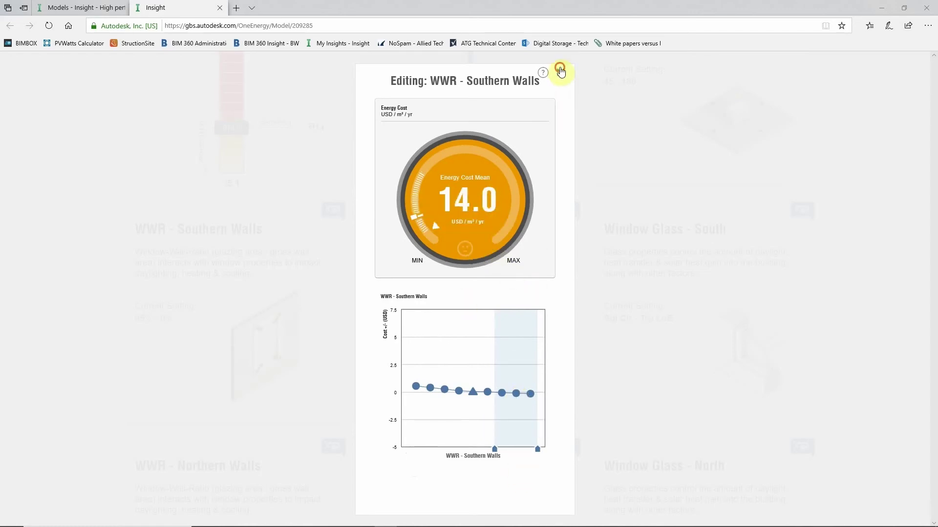
pyautogui.click(561, 72)
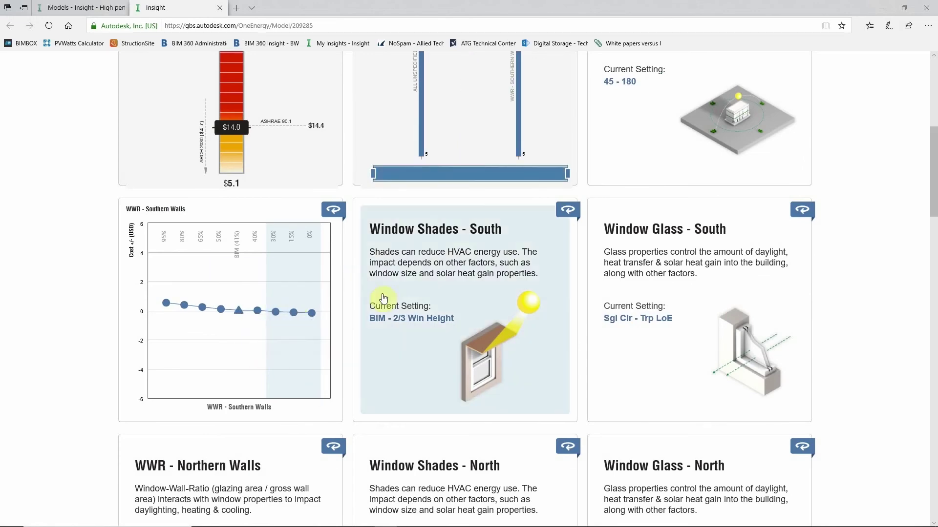
# - Narrow the Wall Construction factor to only the R13+R10 Metal option
pyautogui.scroll(-13, 509, 269)
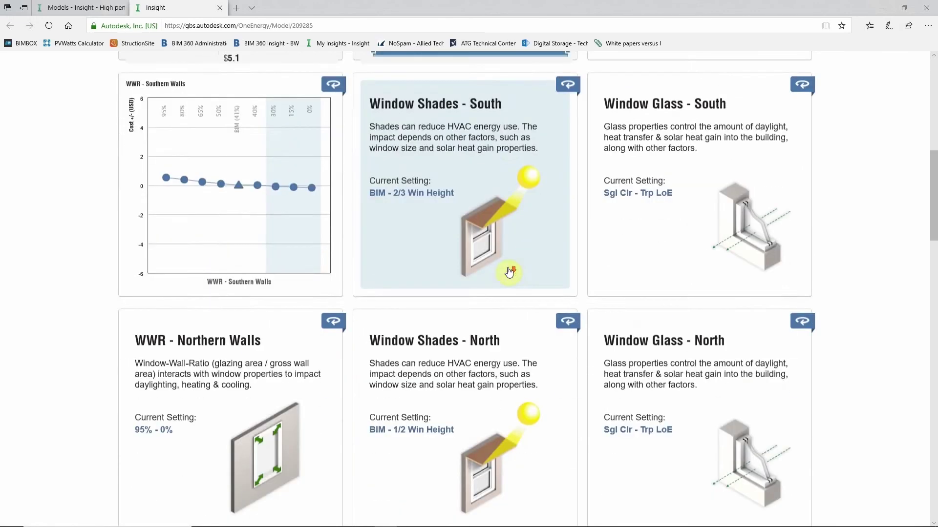
pyautogui.scroll(-7, 517, 292)
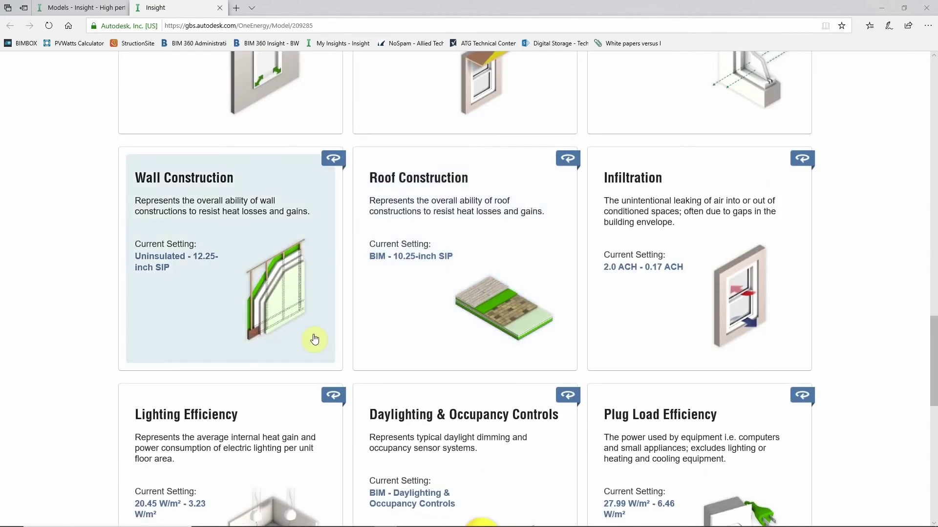
pyautogui.click(204, 296)
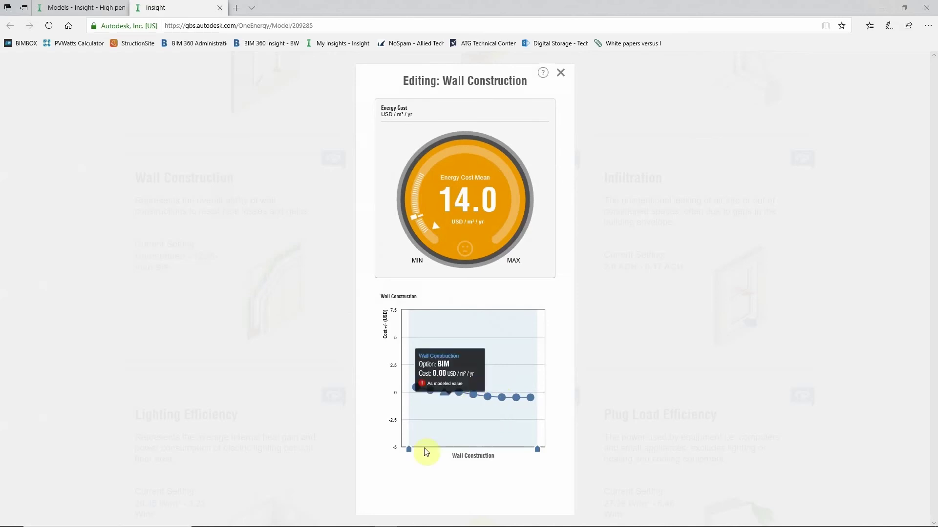
pyautogui.moveTo(409, 449); pyautogui.dragTo(478, 449)
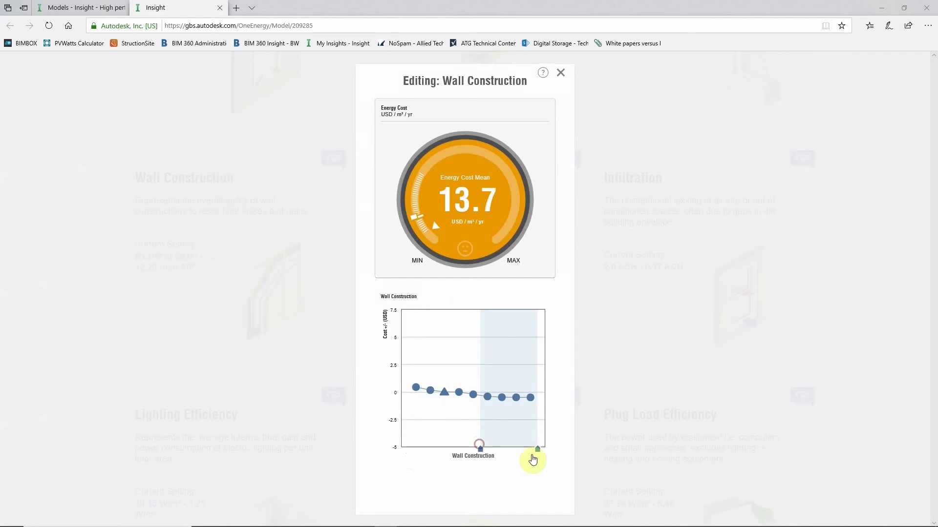
pyautogui.moveTo(538, 449); pyautogui.dragTo(494, 454)
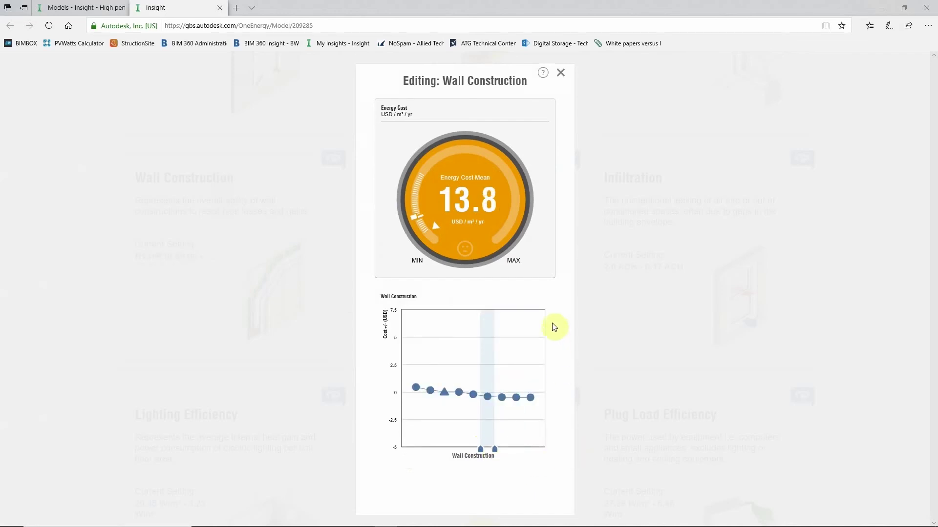
pyautogui.moveTo(490, 397)
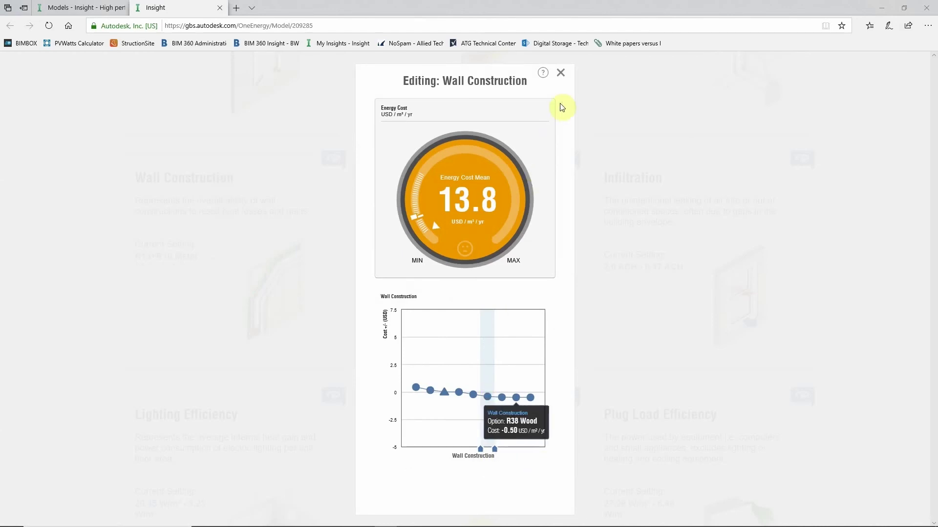
pyautogui.click(560, 73)
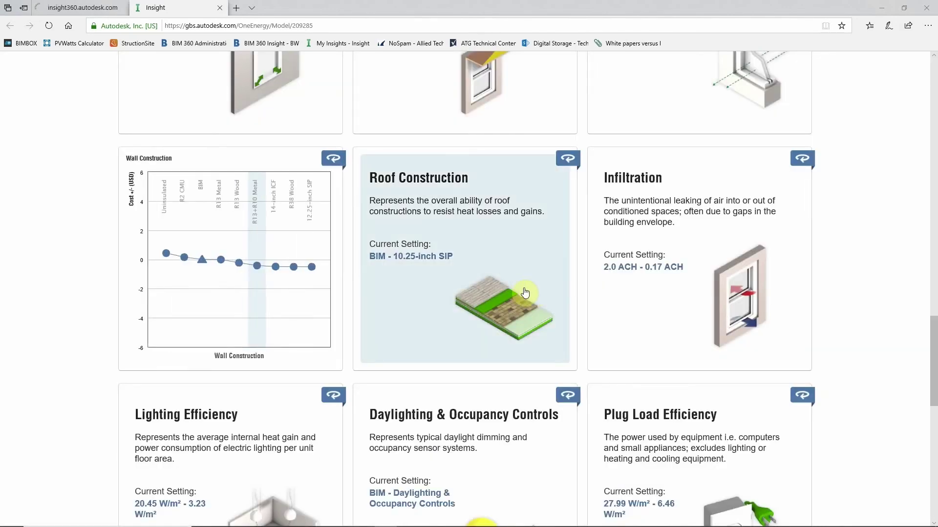
# - Compare the cost of the Roof Construction options and narrow that factor to only the second-to-last option
pyautogui.click(497, 257)
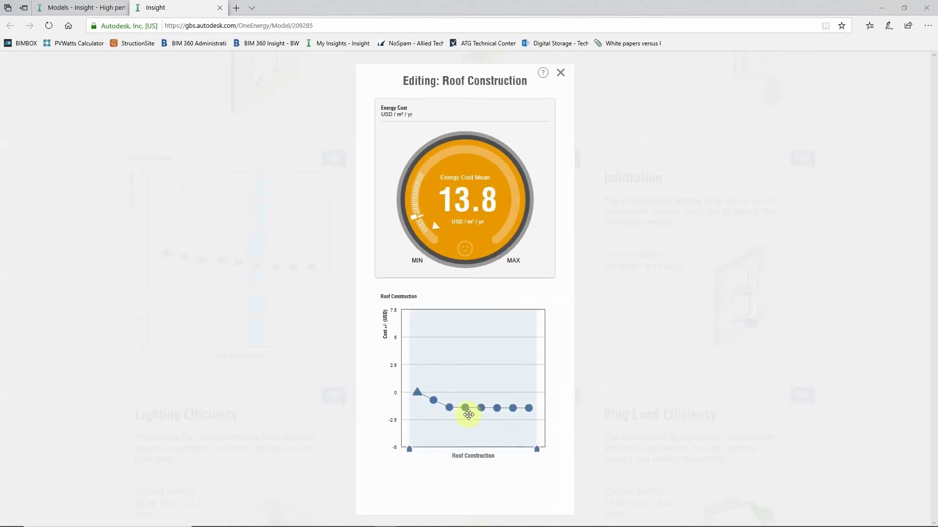
pyautogui.moveTo(498, 409)
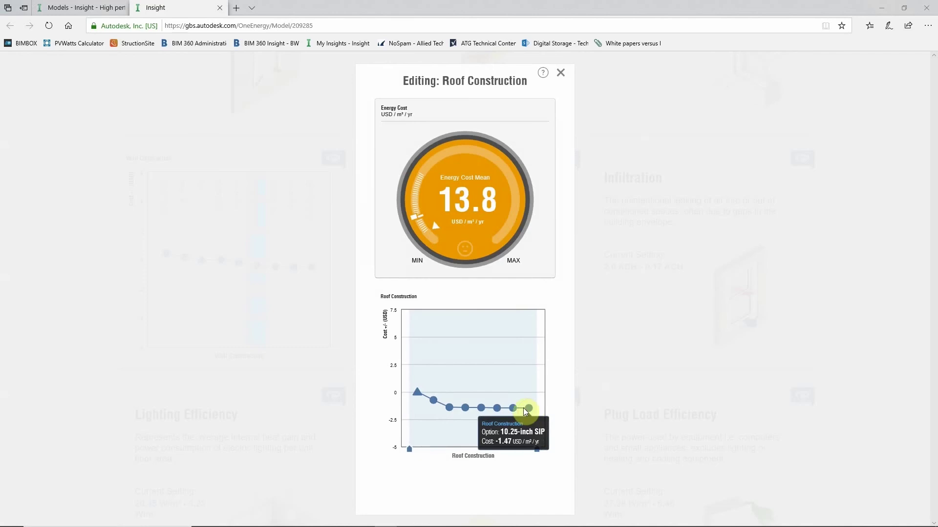
pyautogui.moveTo(455, 408)
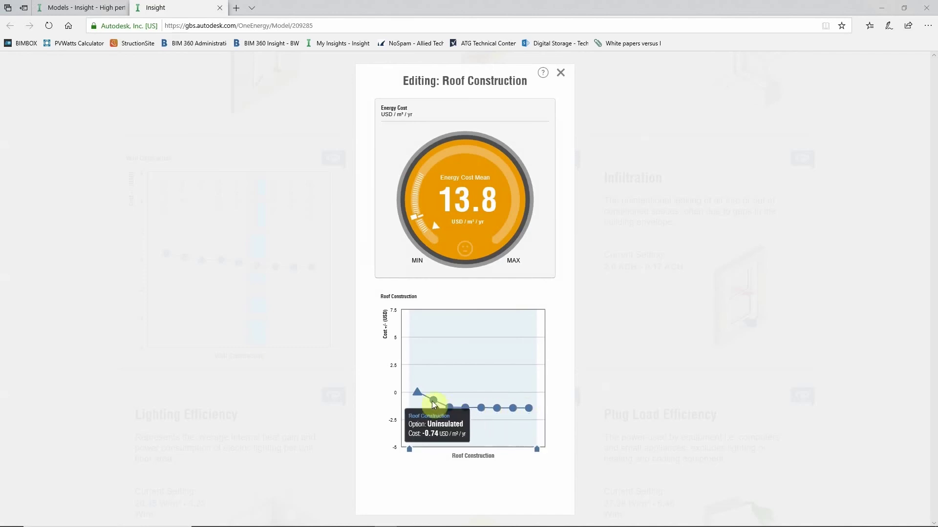
pyautogui.moveTo(409, 455); pyautogui.dragTo(520, 449)
pyautogui.click(560, 73)
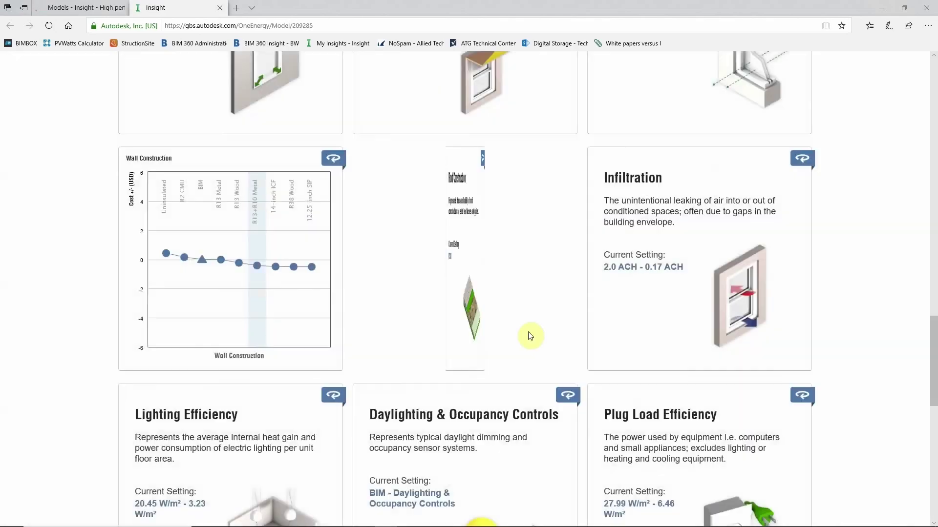
# - Review the updated energy cost mean, Benchmark Comparison and Model History, and look over the lighting, daylighting and plug load factor tiles
pyautogui.scroll(-8, 548, 336)
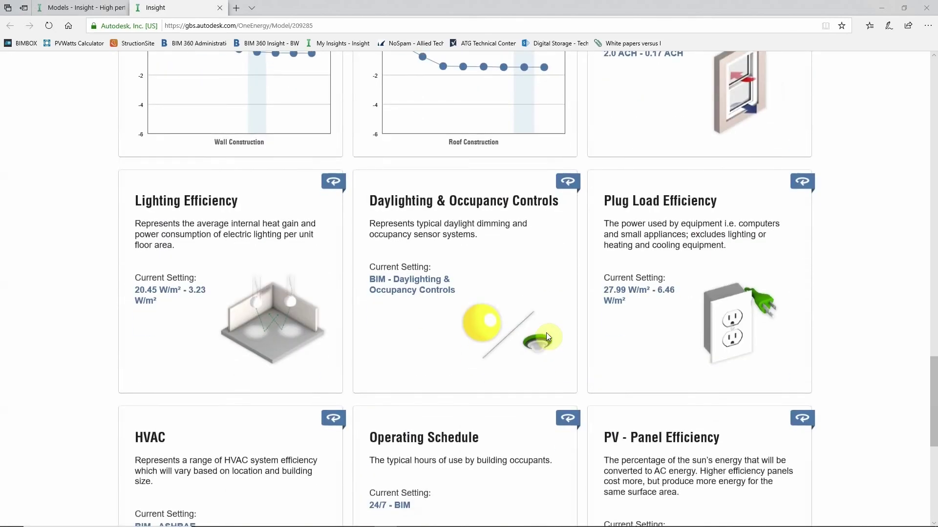
pyautogui.scroll(15, 547, 334)
pyautogui.scroll(15, 552, 336)
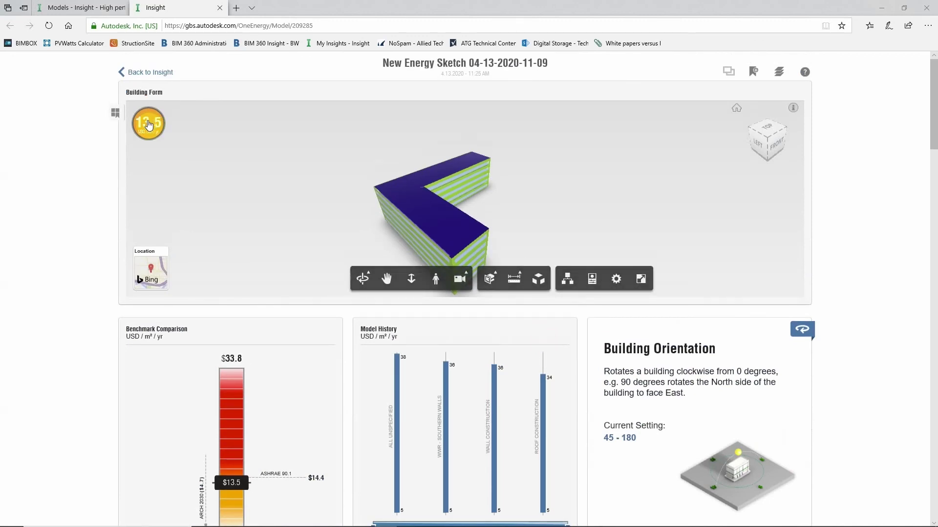
pyautogui.scroll(-1, 285, 279)
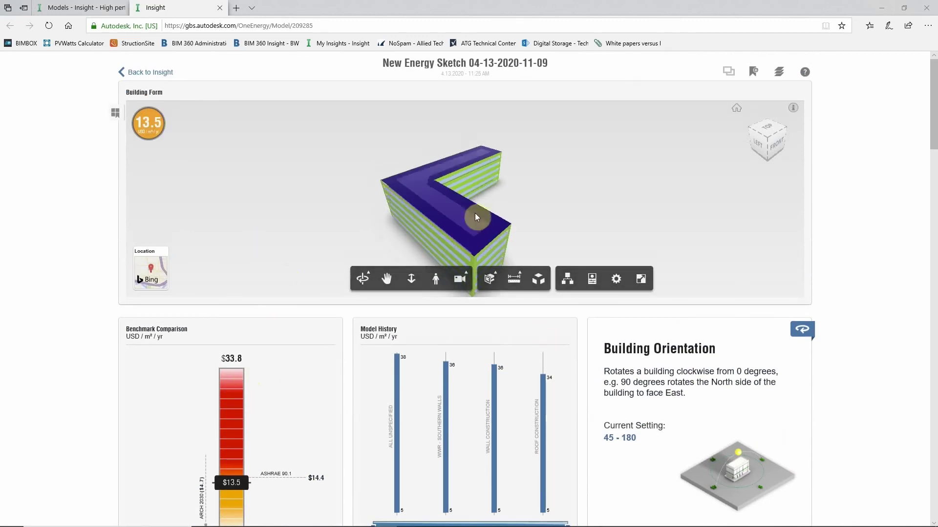
pyautogui.scroll(-5, 329, 287)
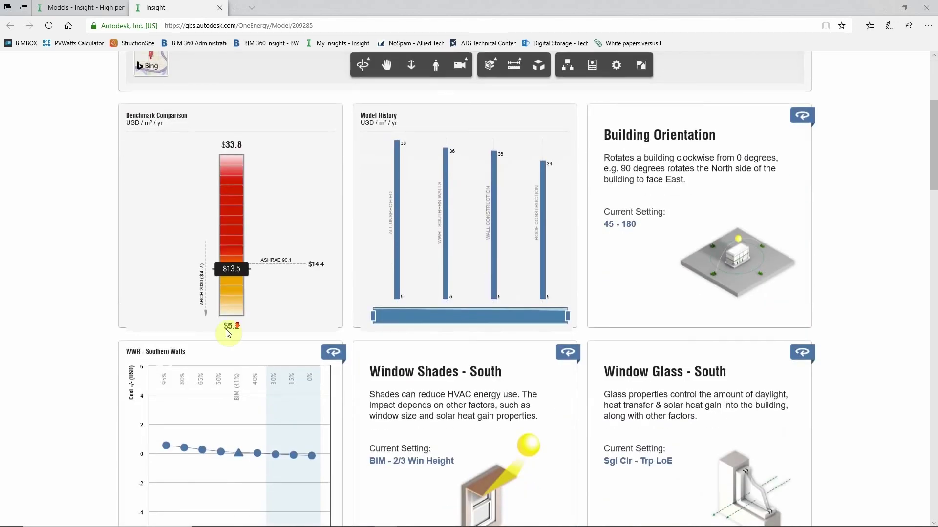
pyautogui.scroll(-12, 540, 288)
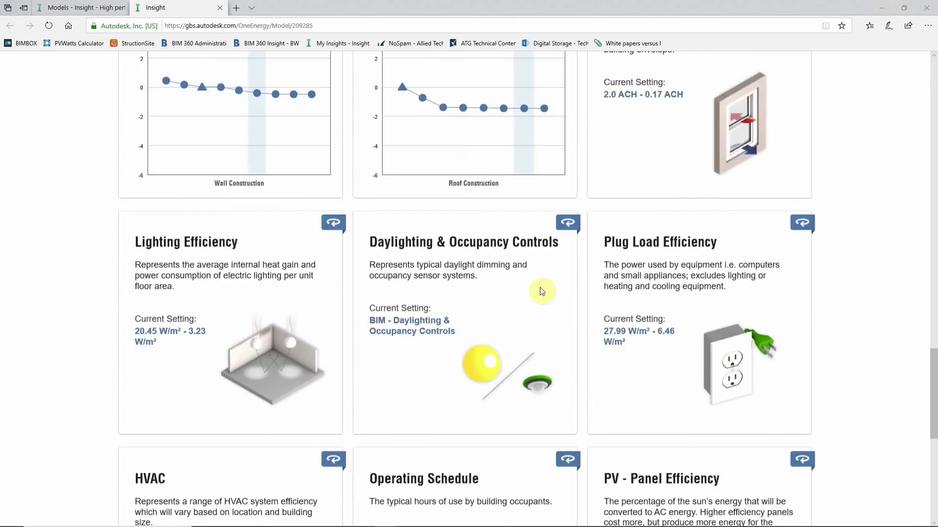